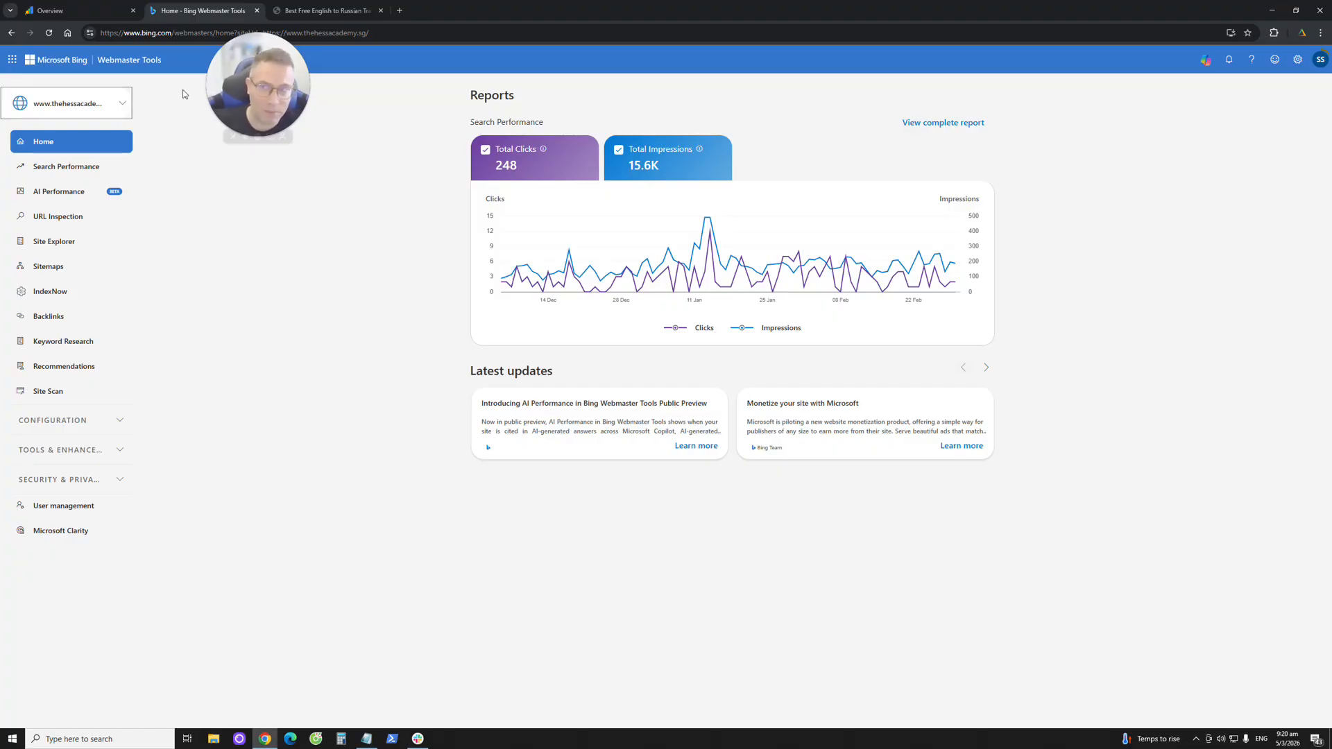
Switch to Google Search Console and start adding a new property
{"action": "left_click", "coordinate": [105, 5]}
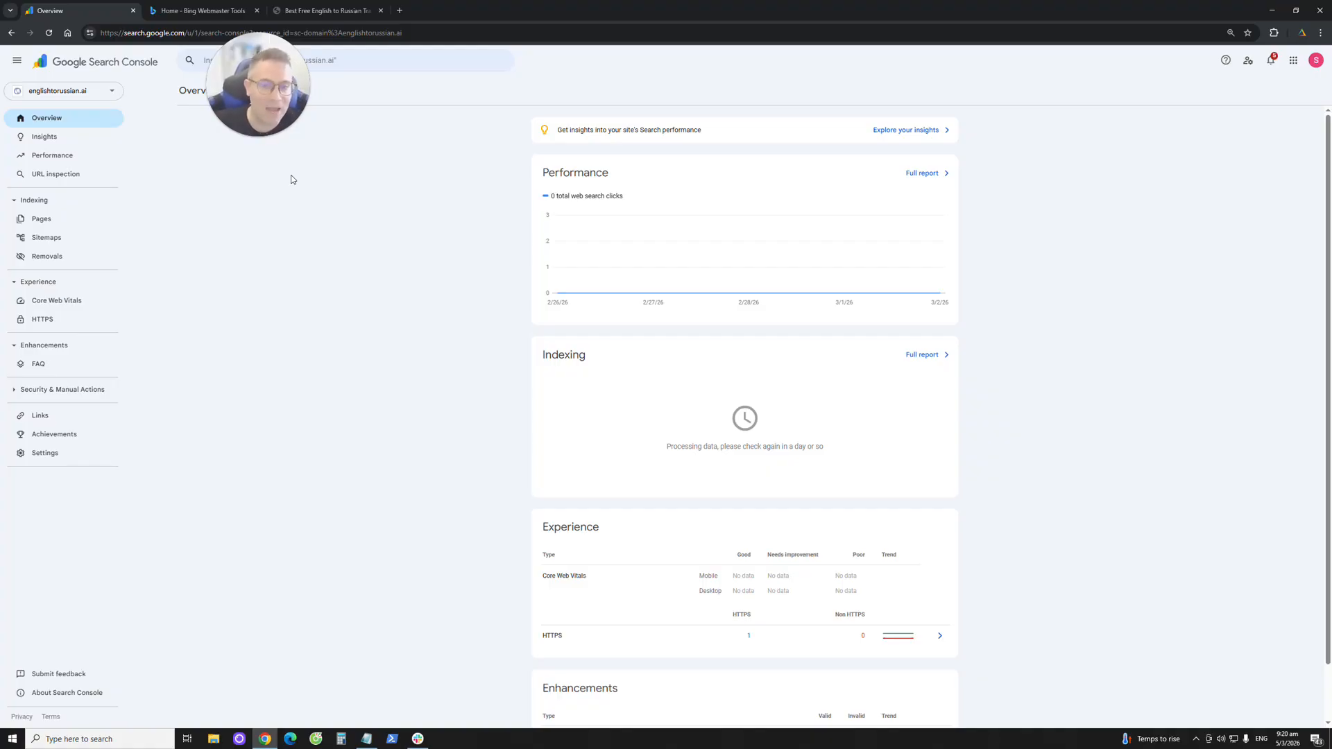
{"action": "left_click_drag", "start_coordinate": [188, 34], "coordinate": [47, 38]}
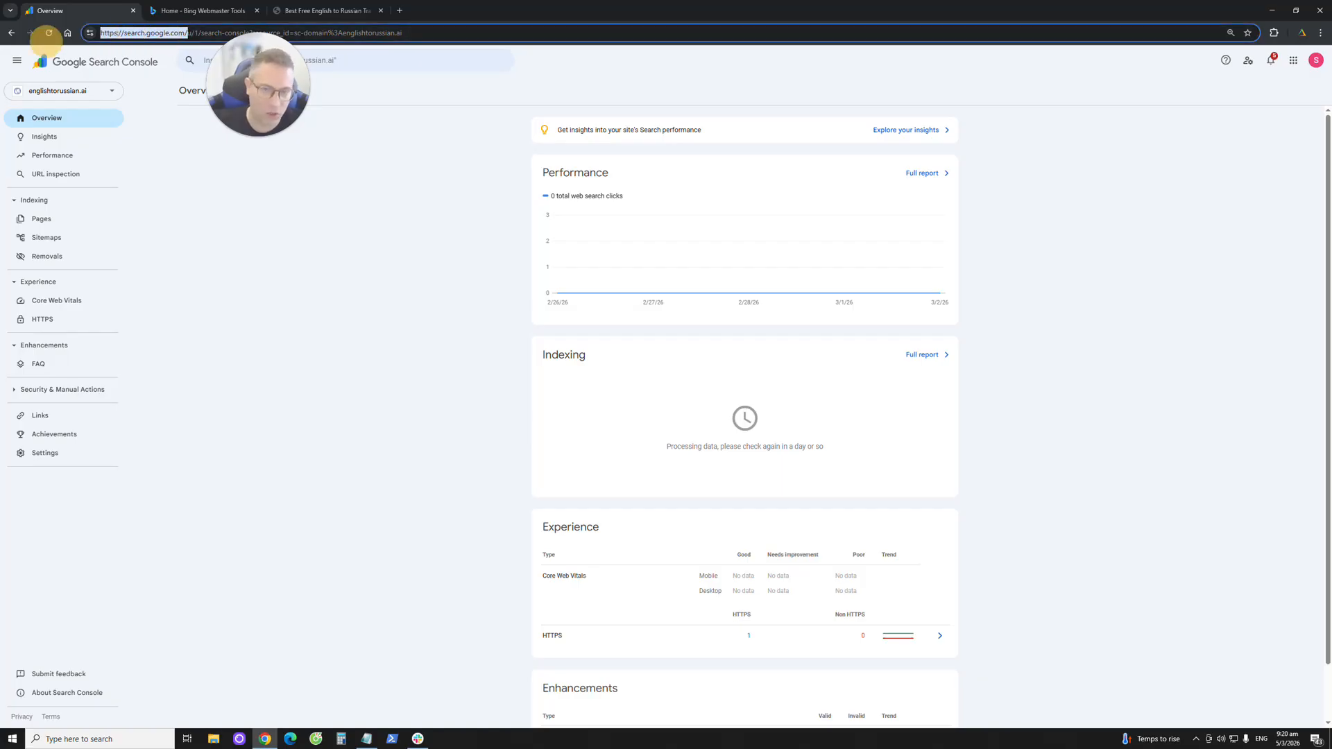
{"action": "left_click", "coordinate": [90, 102]}
{"action": "left_click", "coordinate": [77, 286]}
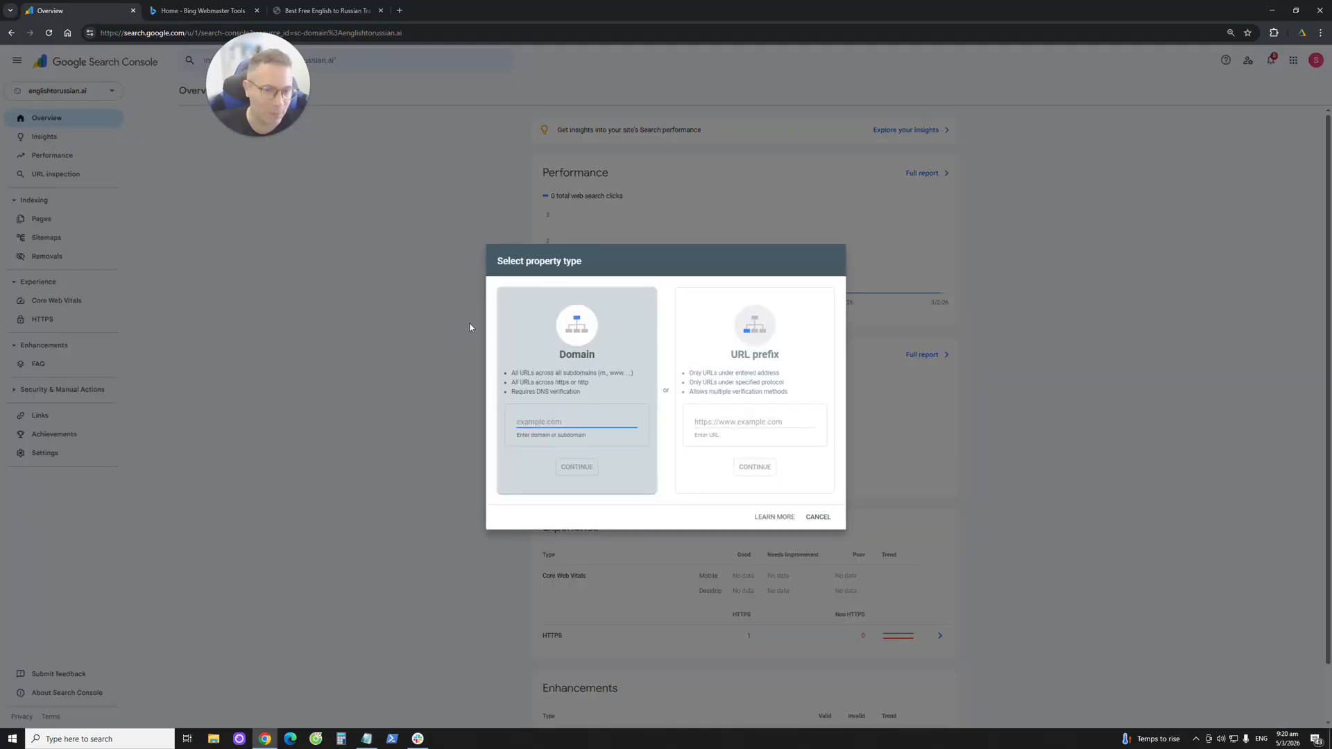
Copy the translator website's address and enter it as a Domain property, shortened to englishtorussian.ai
{"action": "left_click", "coordinate": [330, 7]}
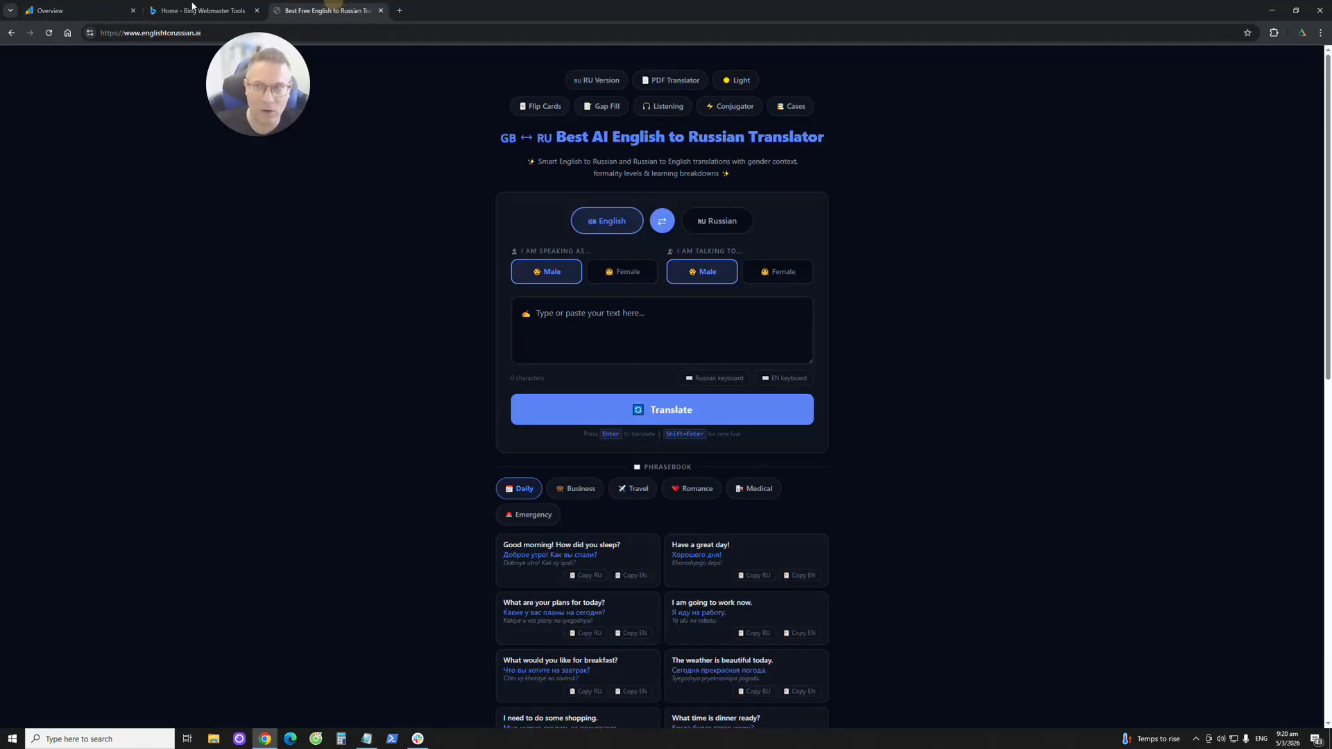
{"action": "left_click", "coordinate": [129, 35]}
{"action": "key", "text": "ctrl+c"}
{"action": "left_click", "coordinate": [201, 7]}
{"action": "left_click", "coordinate": [77, 10]}
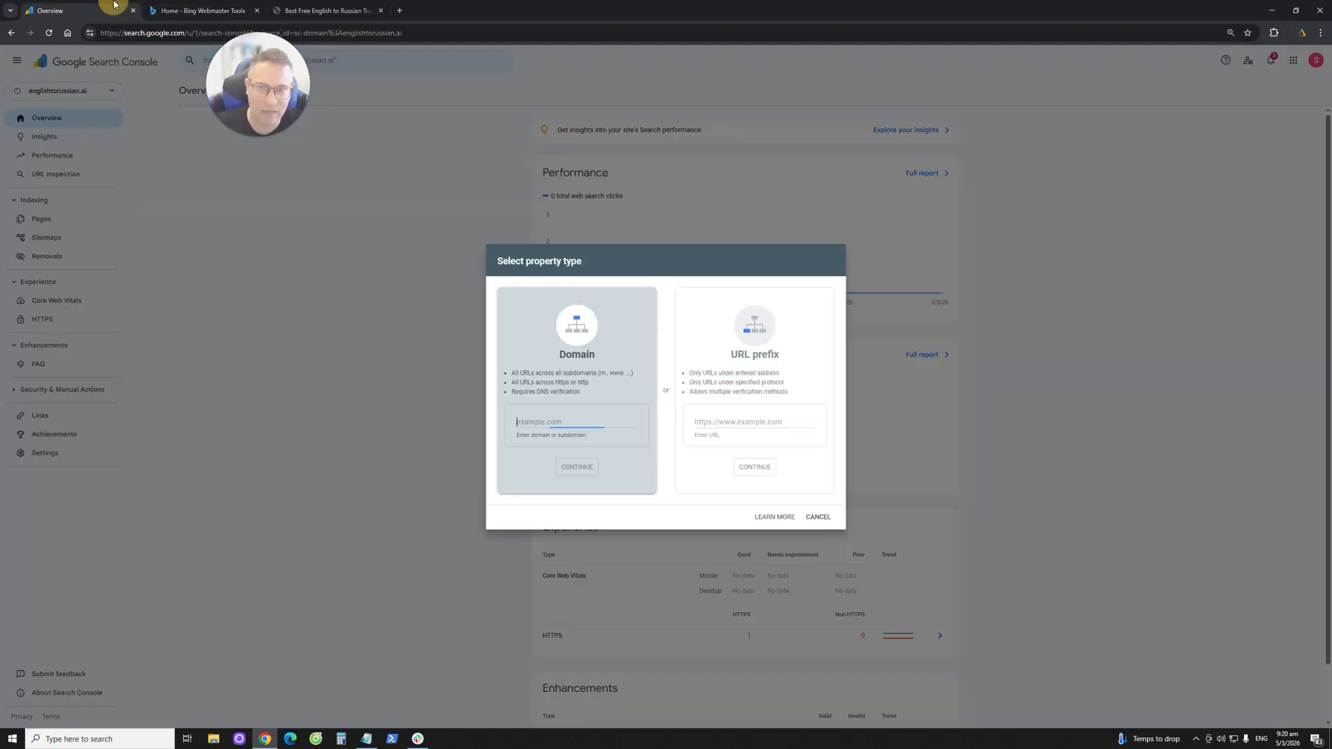
{"action": "key", "text": "ctrl+v"}
{"action": "left_click_drag", "start_coordinate": [561, 421], "coordinate": [513, 421]}
{"action": "key", "text": "BackSpace"}
{"action": "key", "text": "BackSpace"}
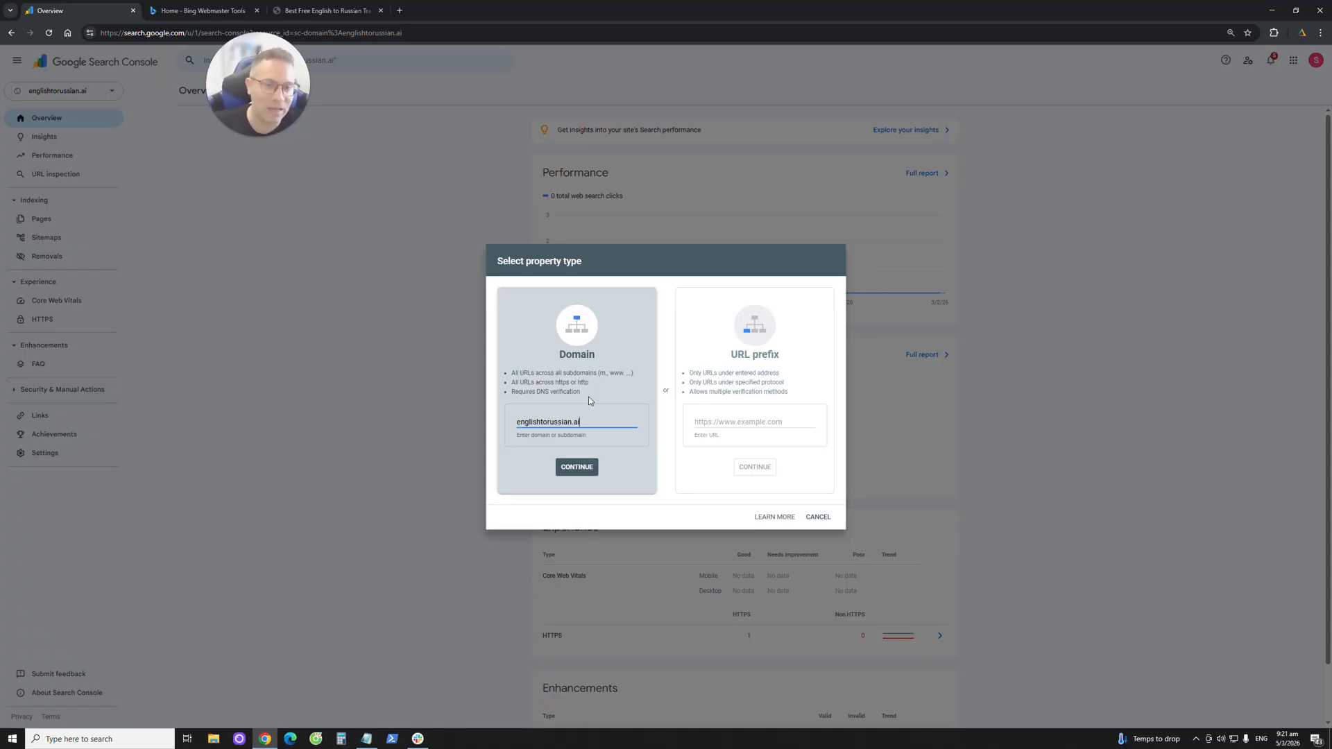
{"action": "left_click", "coordinate": [754, 422]}
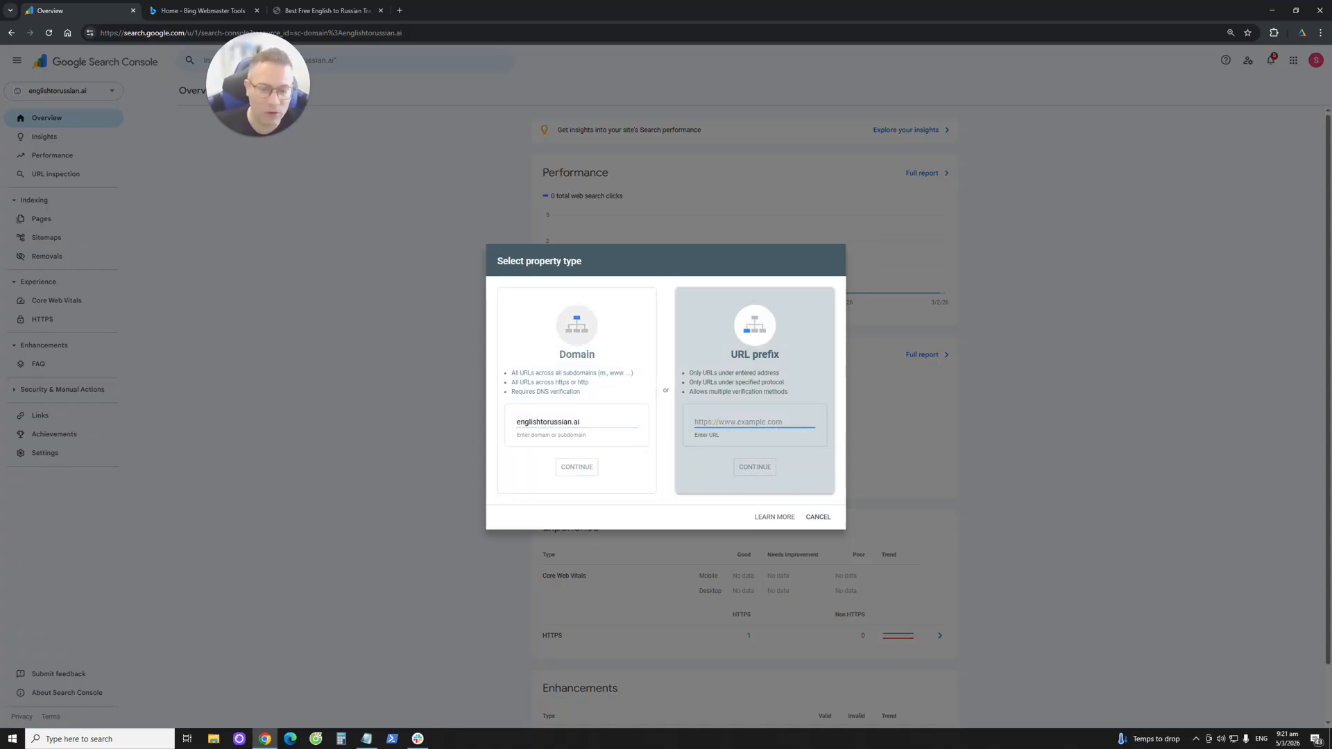
{"action": "key", "text": "ctrl+v"}
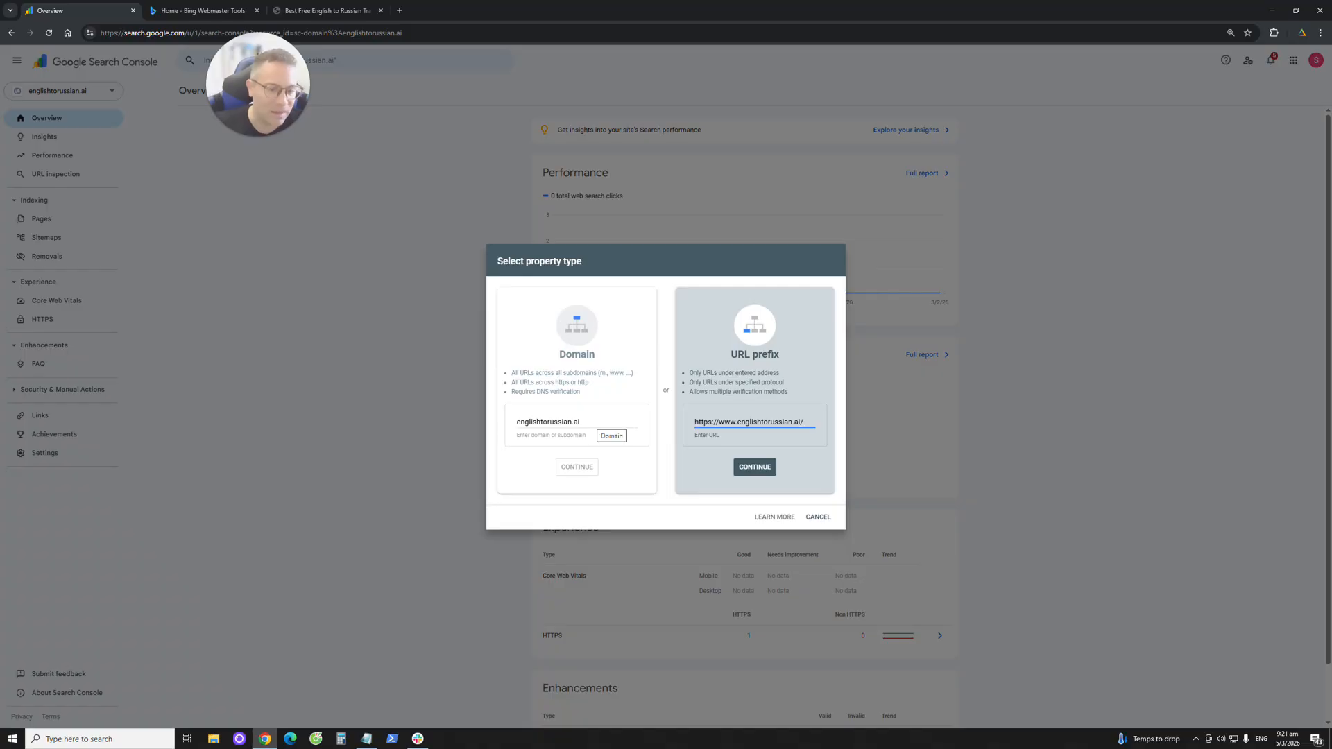
{"action": "left_click", "coordinate": [594, 422]}
{"action": "key", "text": "ctrl+a"}
{"action": "key", "text": "BackSpace"}
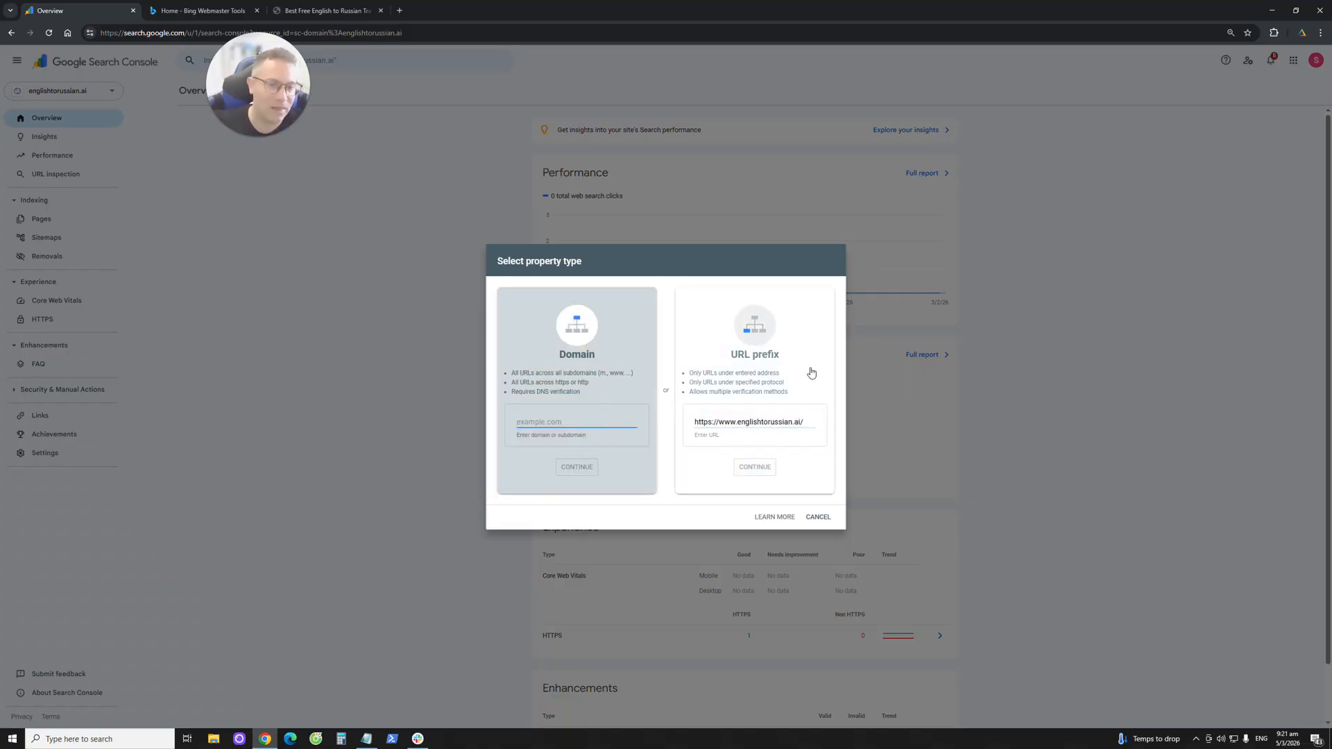
{"action": "left_click", "coordinate": [830, 518]}
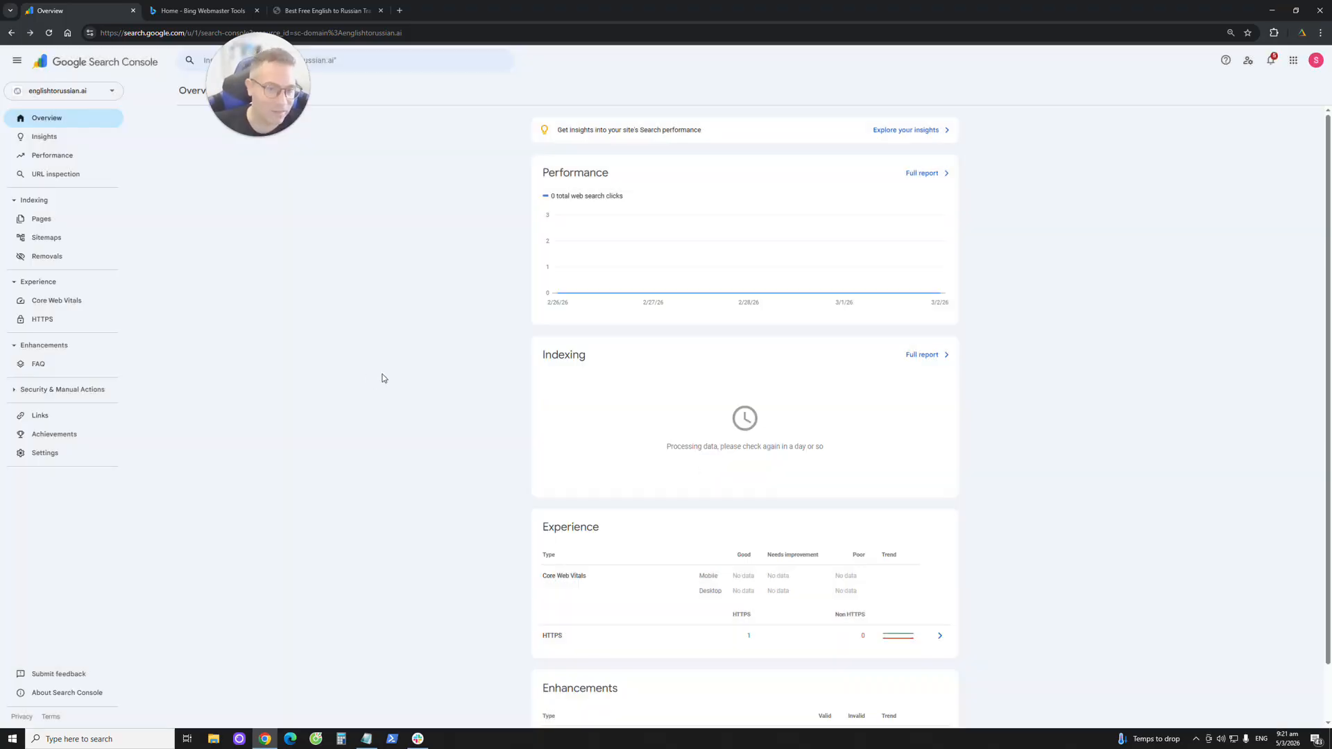
Switch to Bing Webmaster Tools and start adding a site by importing it from Google Search Console
{"action": "left_click", "coordinate": [193, 10]}
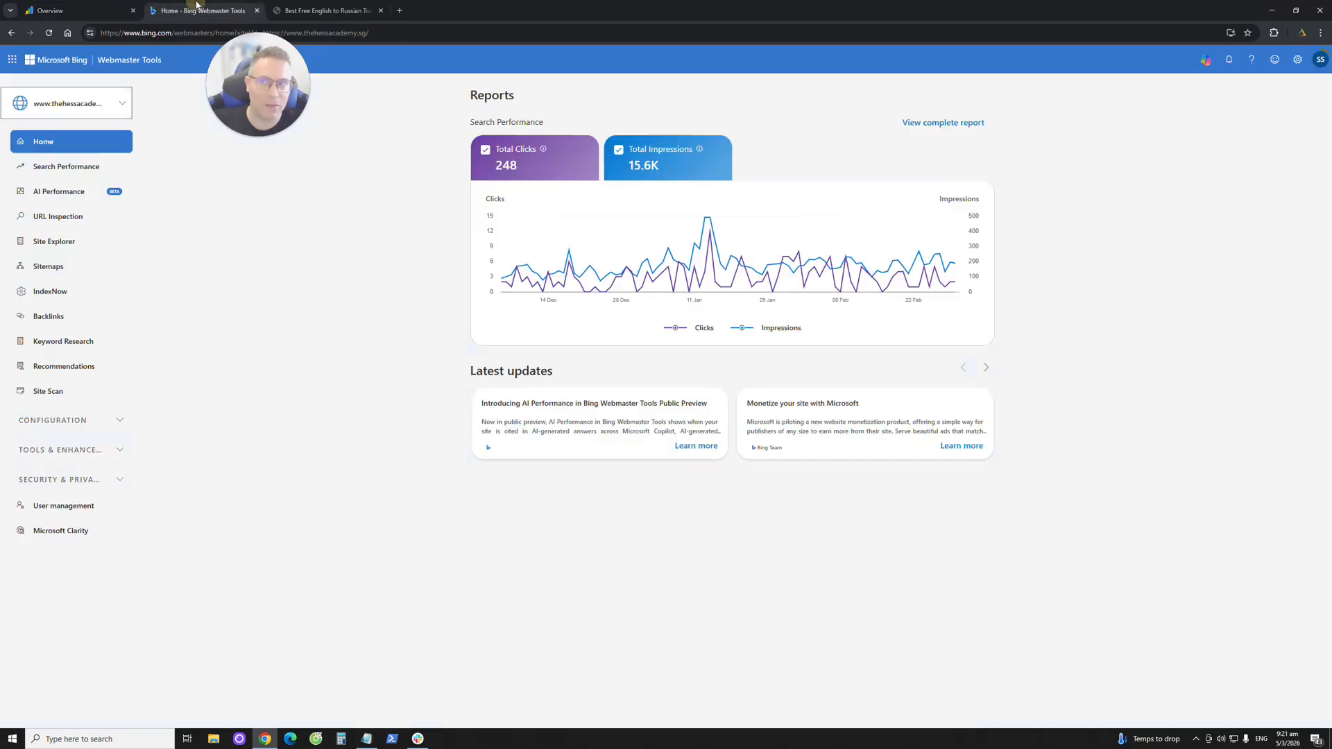
{"action": "left_click", "coordinate": [125, 101]}
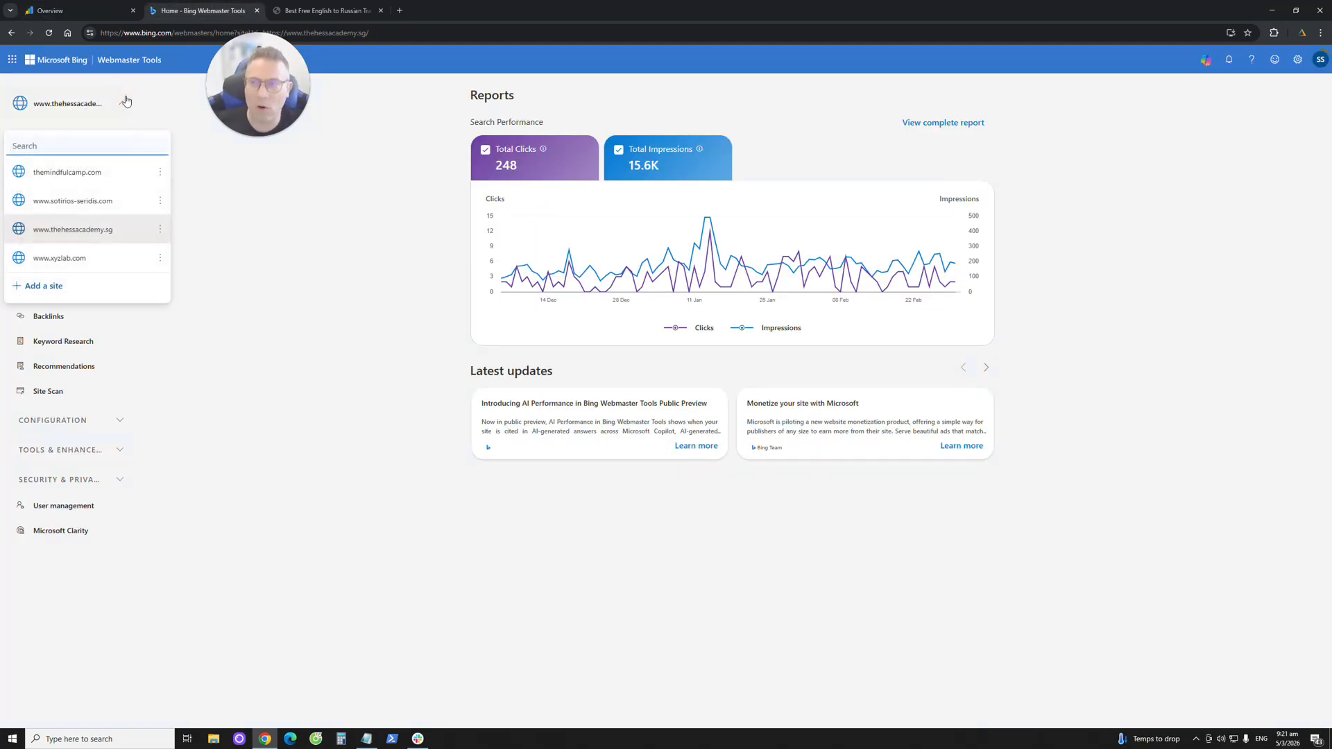
{"action": "left_click", "coordinate": [63, 285]}
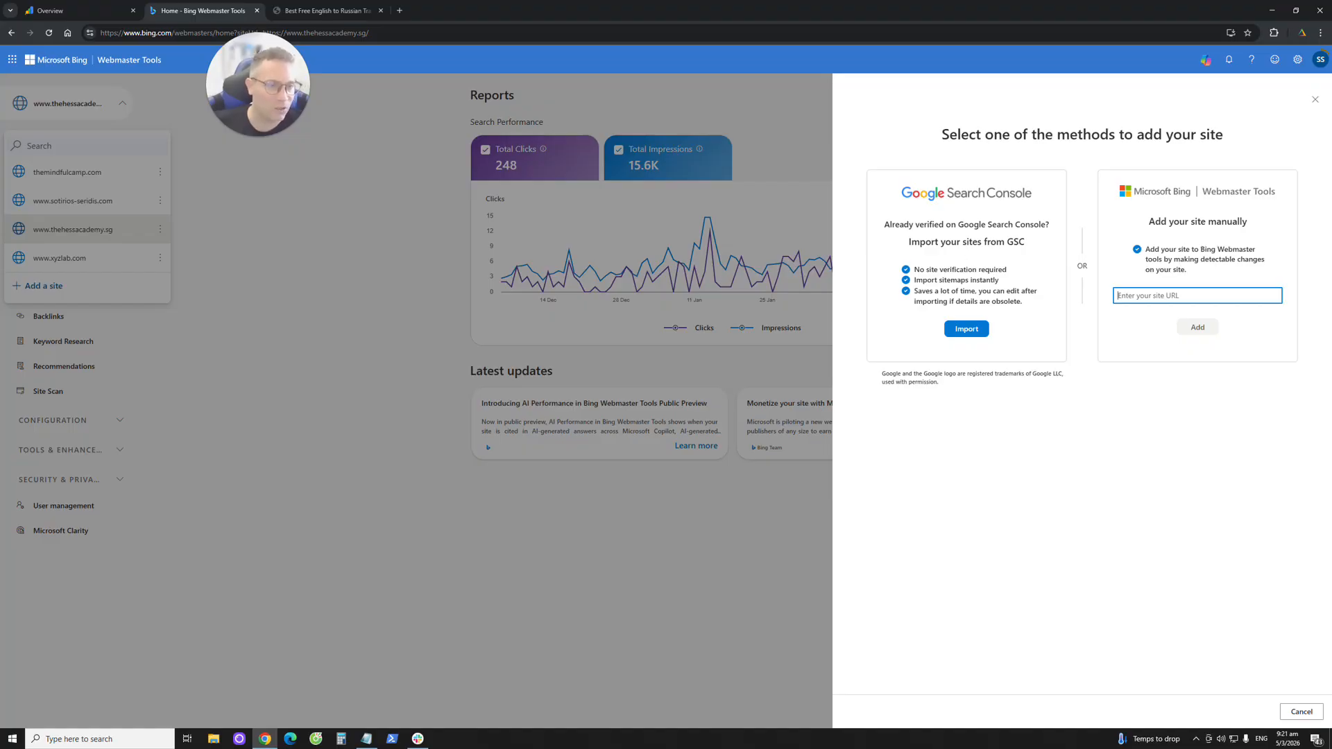
{"action": "left_click", "coordinate": [968, 330]}
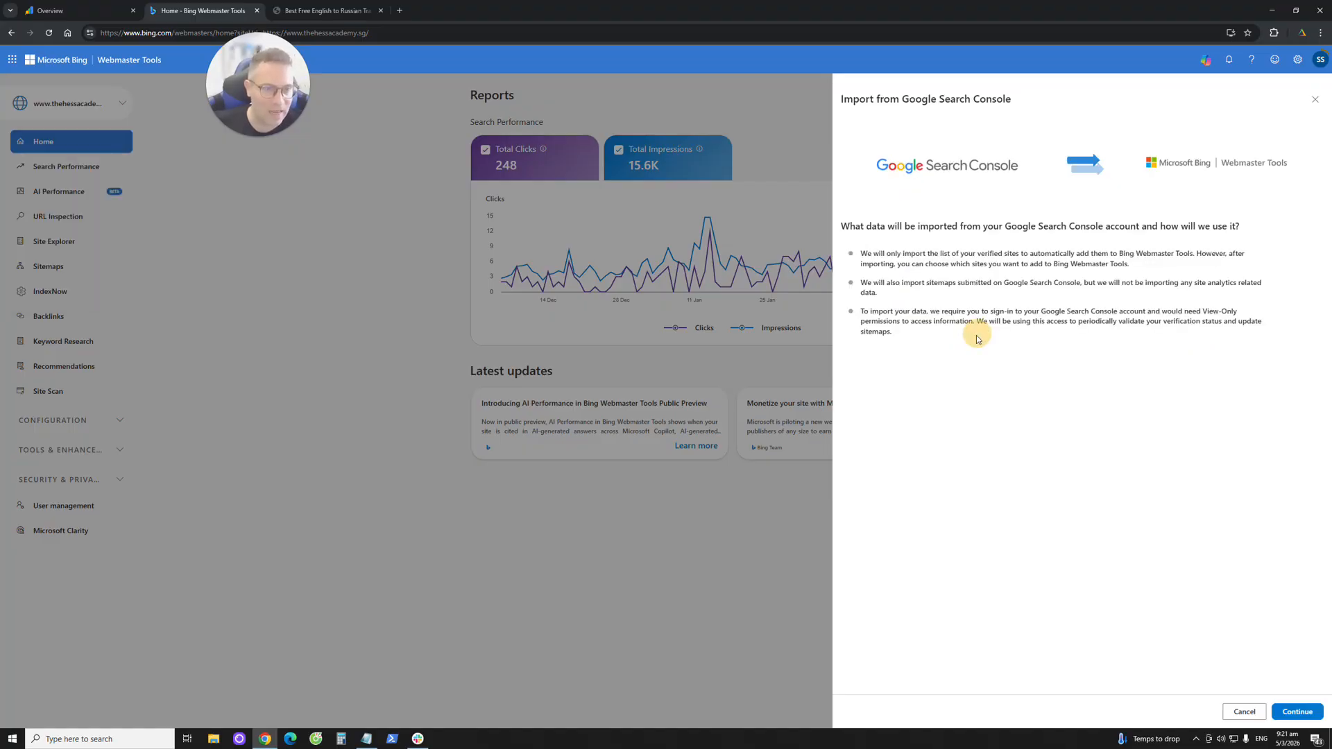
Continue the import and grant Bing access with the second listed Google account
{"action": "left_click", "coordinate": [1297, 712]}
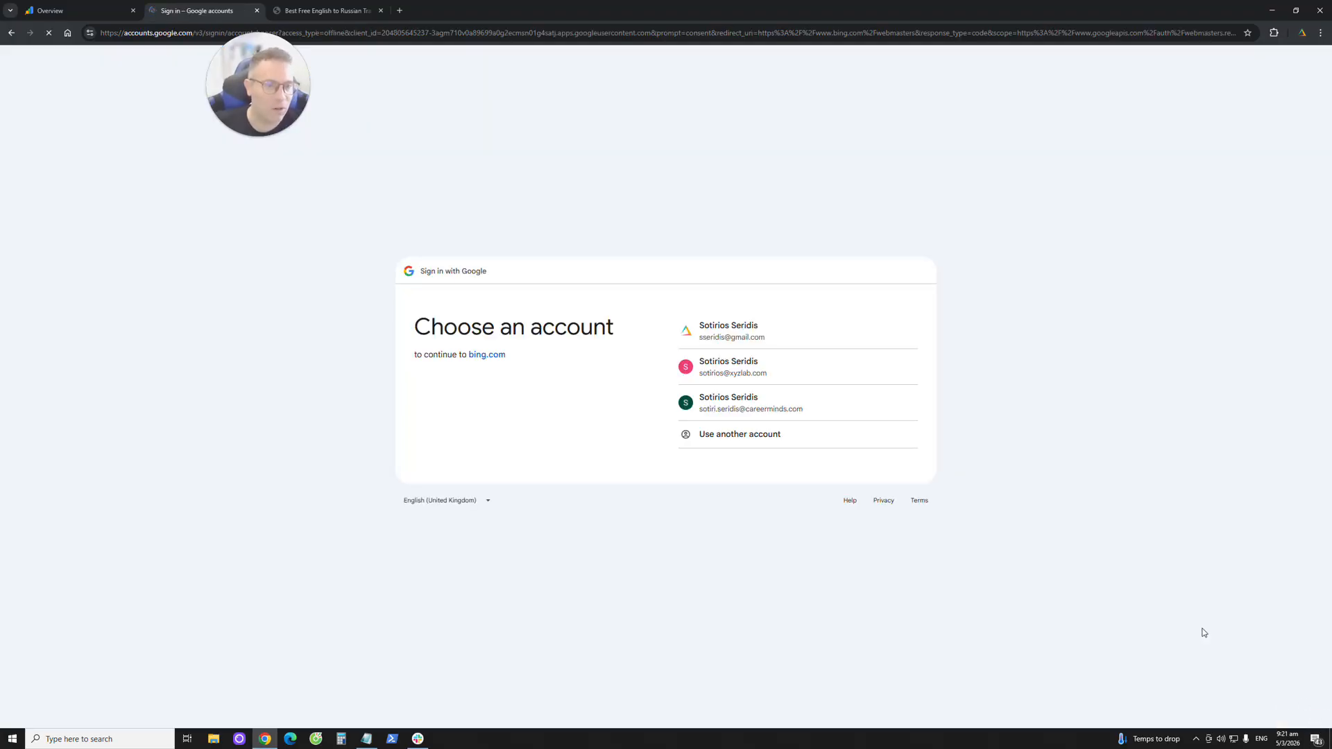
{"action": "left_click", "coordinate": [714, 375]}
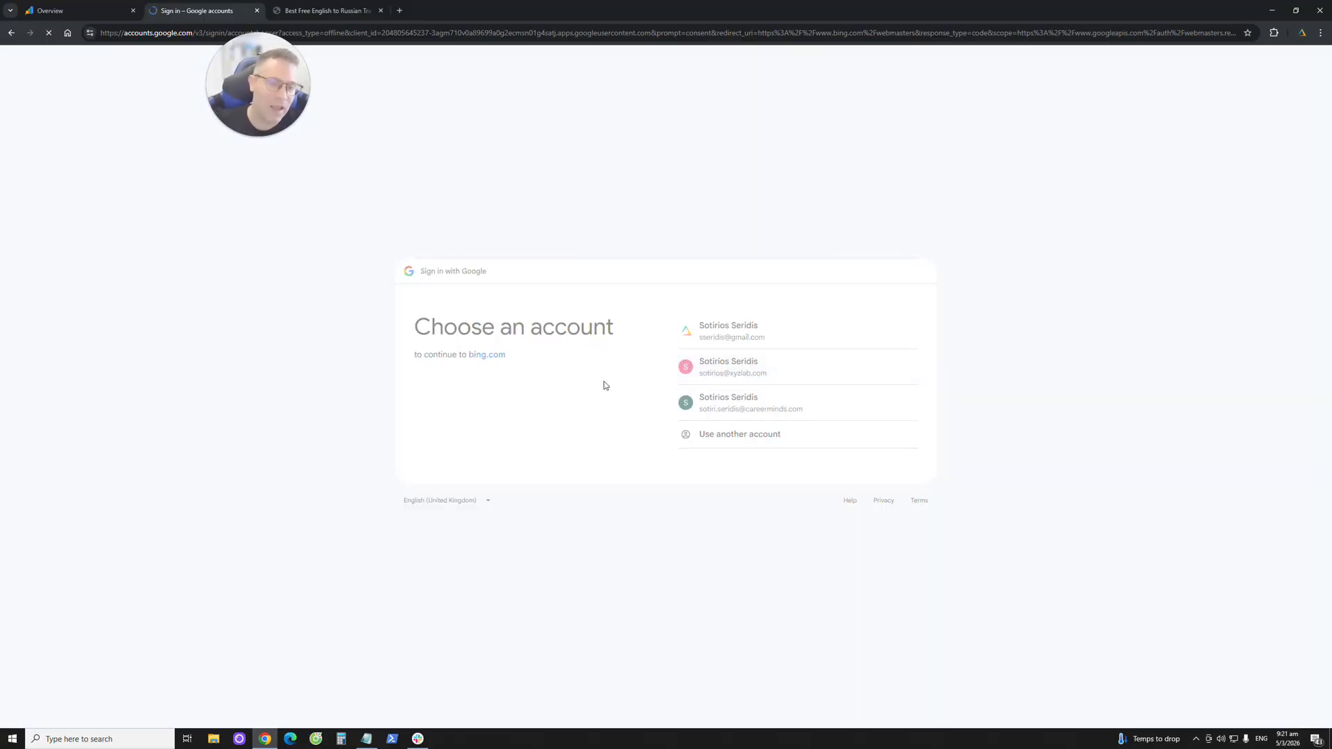
{"action": "left_click", "coordinate": [863, 446]}
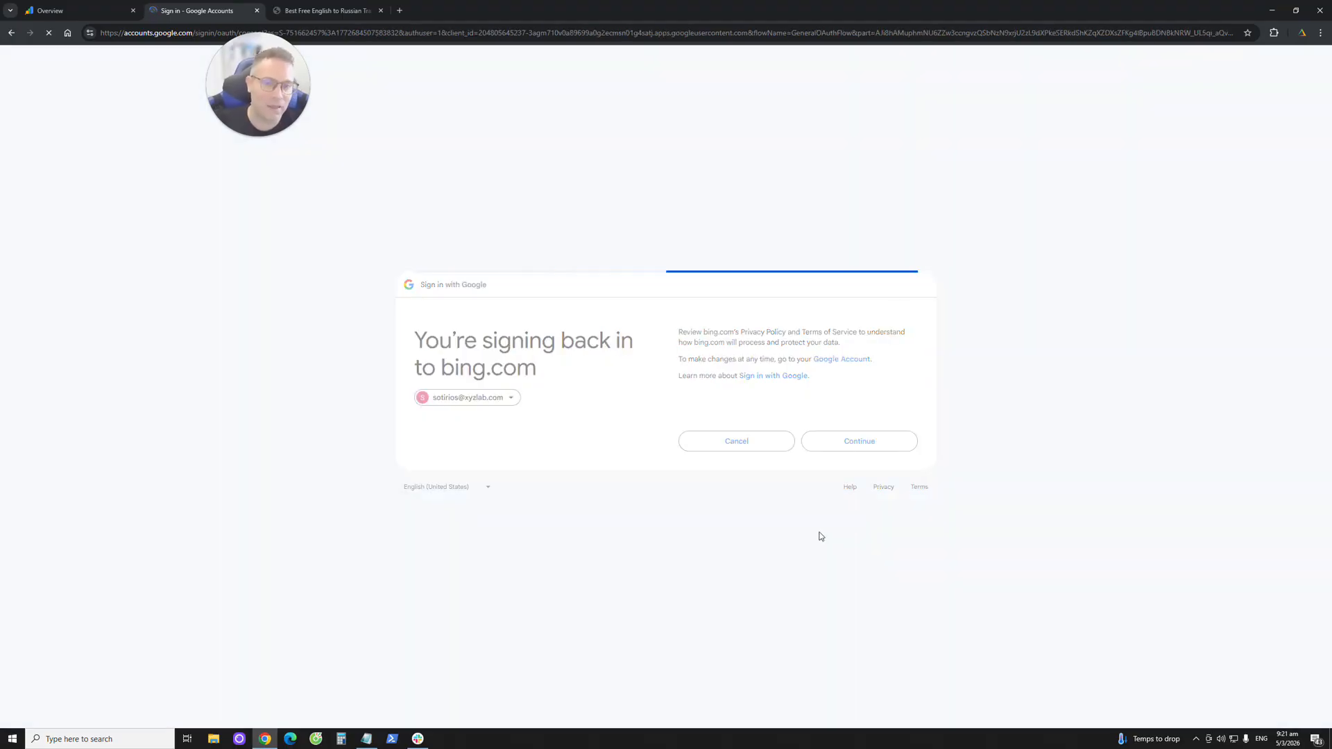
{"action": "left_click", "coordinate": [877, 494]}
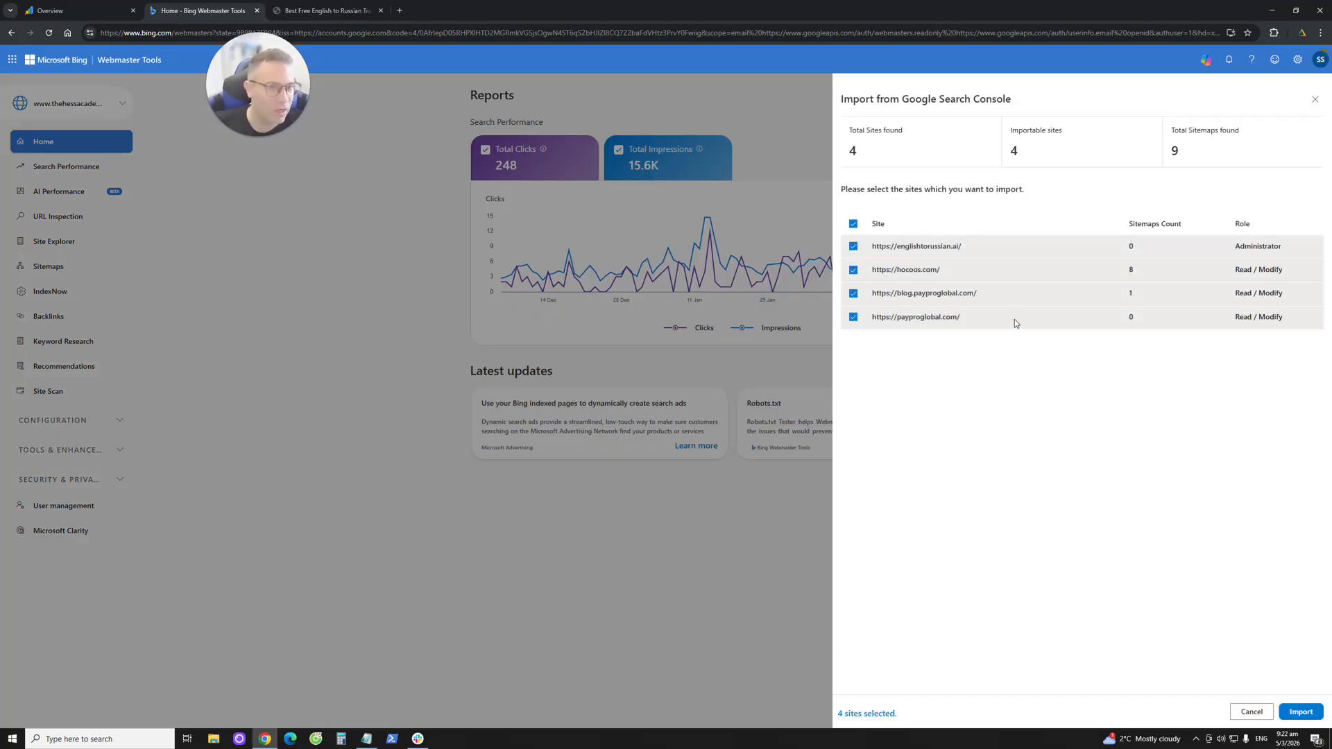
{"action": "left_click", "coordinate": [853, 223]}
{"action": "left_click", "coordinate": [854, 246]}
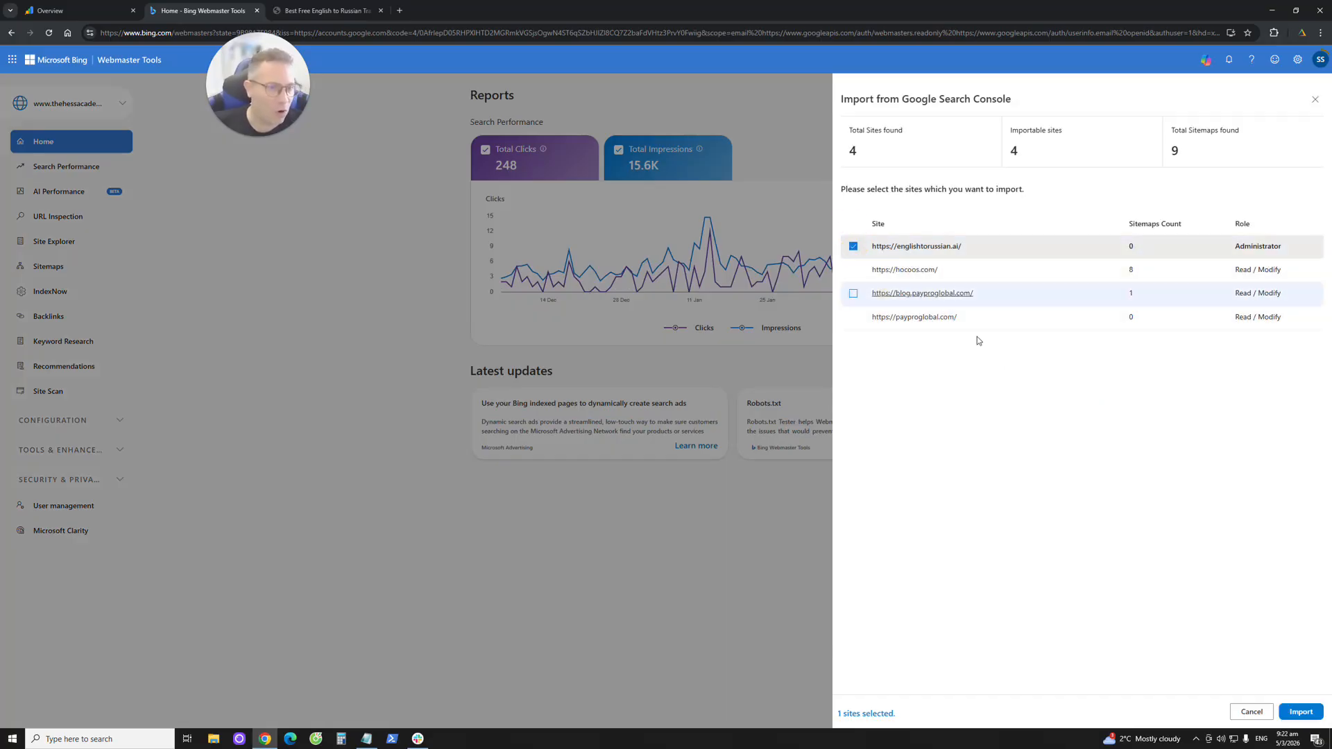
{"action": "left_click", "coordinate": [1301, 713]}
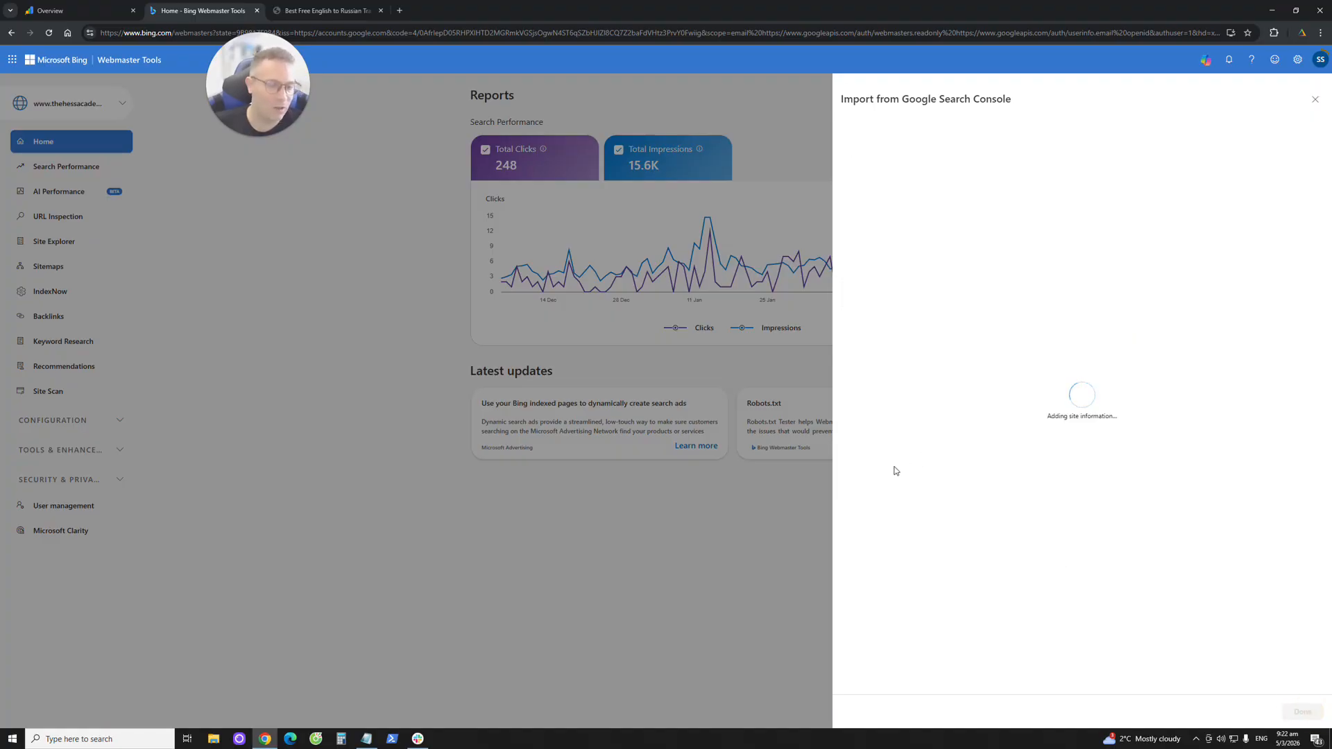
{"action": "left_click", "coordinate": [786, 509]}
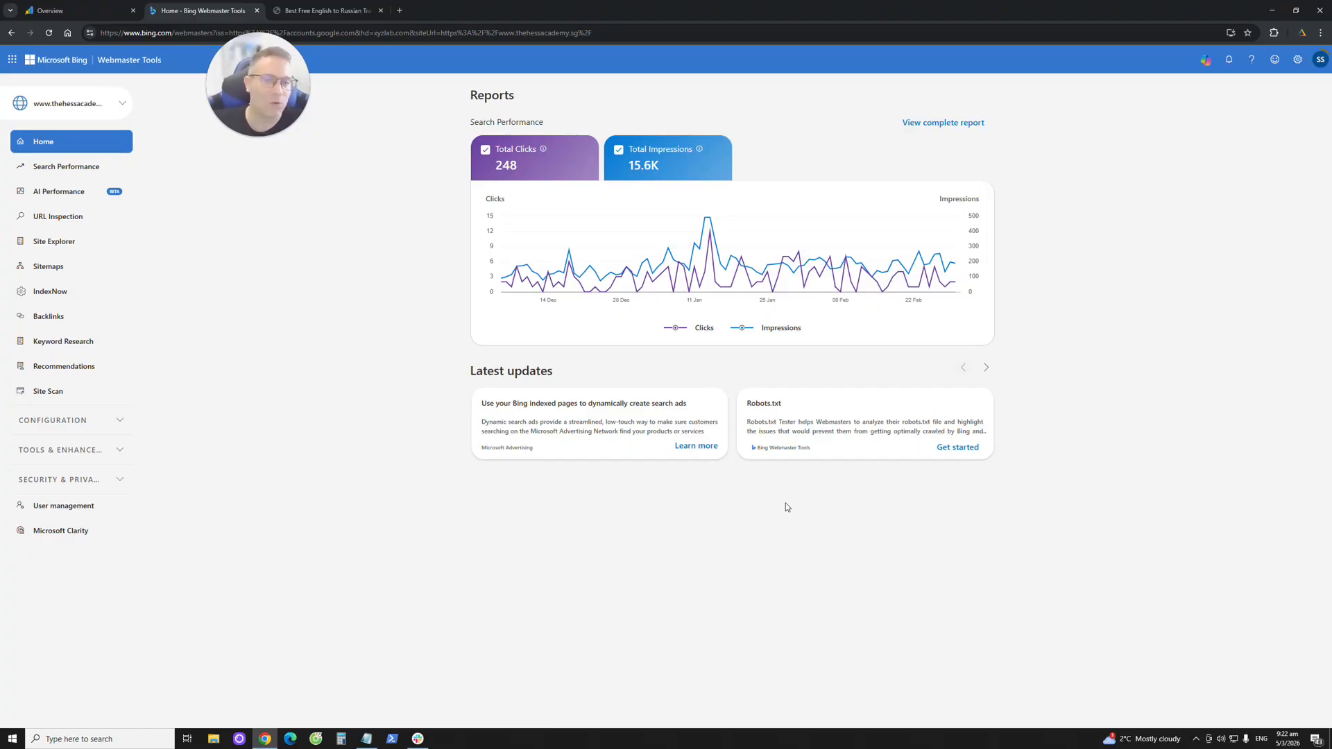
Switch to the englishtorussian.ai site and start submitting a sitemap for it
{"action": "left_click", "coordinate": [104, 105]}
{"action": "left_click", "coordinate": [119, 182]}
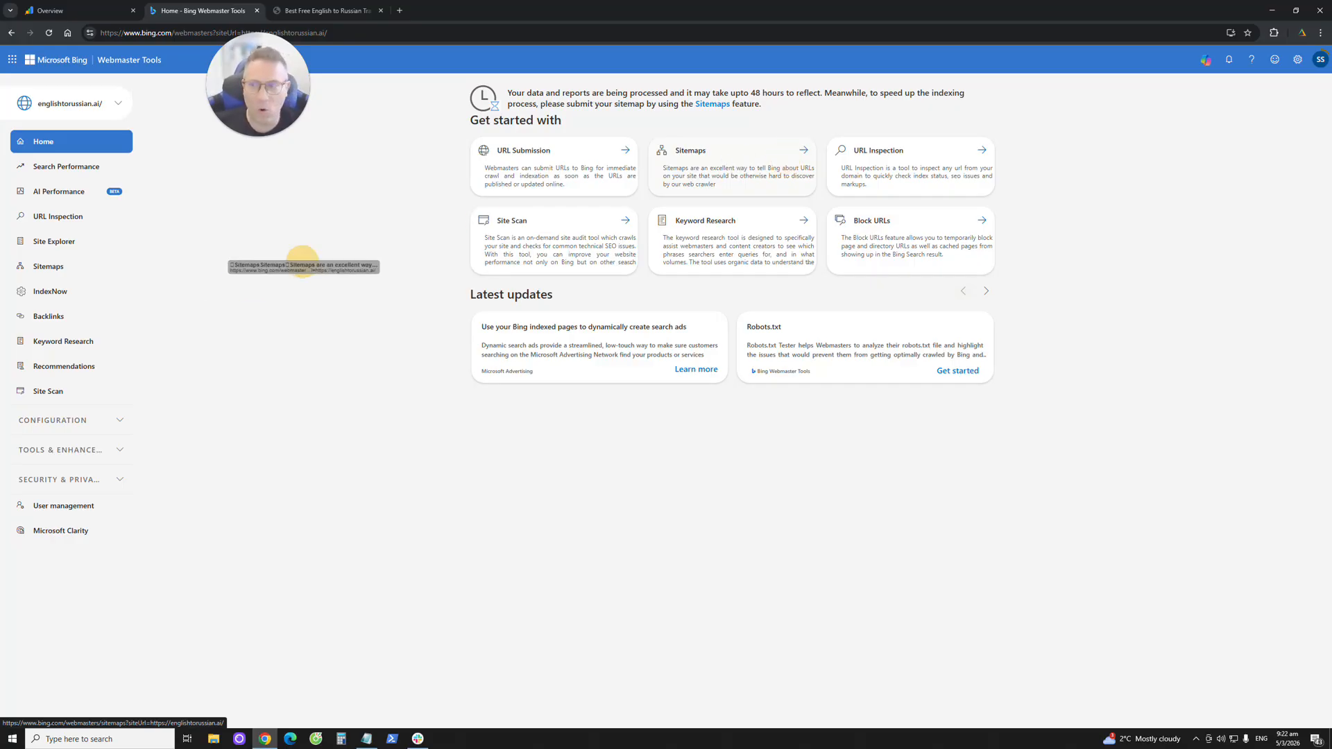
{"action": "left_click", "coordinate": [76, 275]}
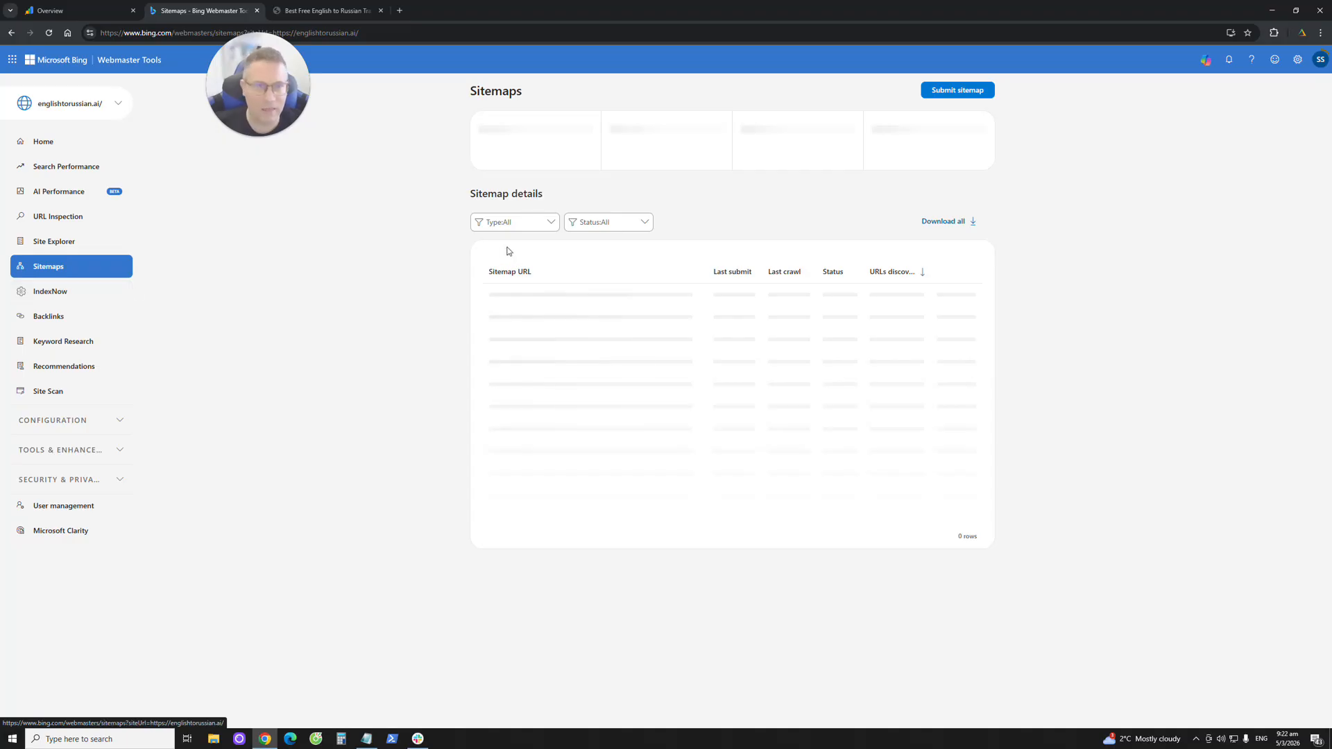
{"action": "left_click", "coordinate": [752, 318]}
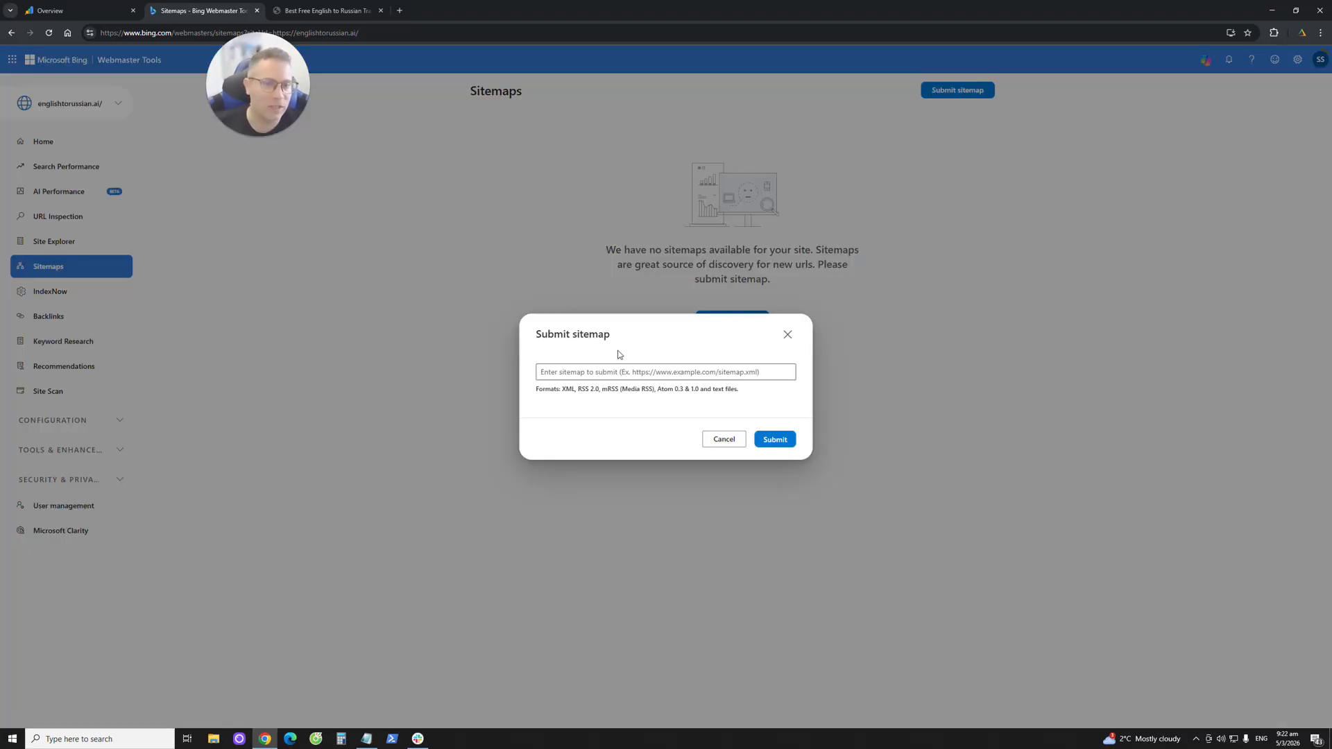
{"action": "left_click", "coordinate": [319, 10]}
{"action": "key", "text": "End"}
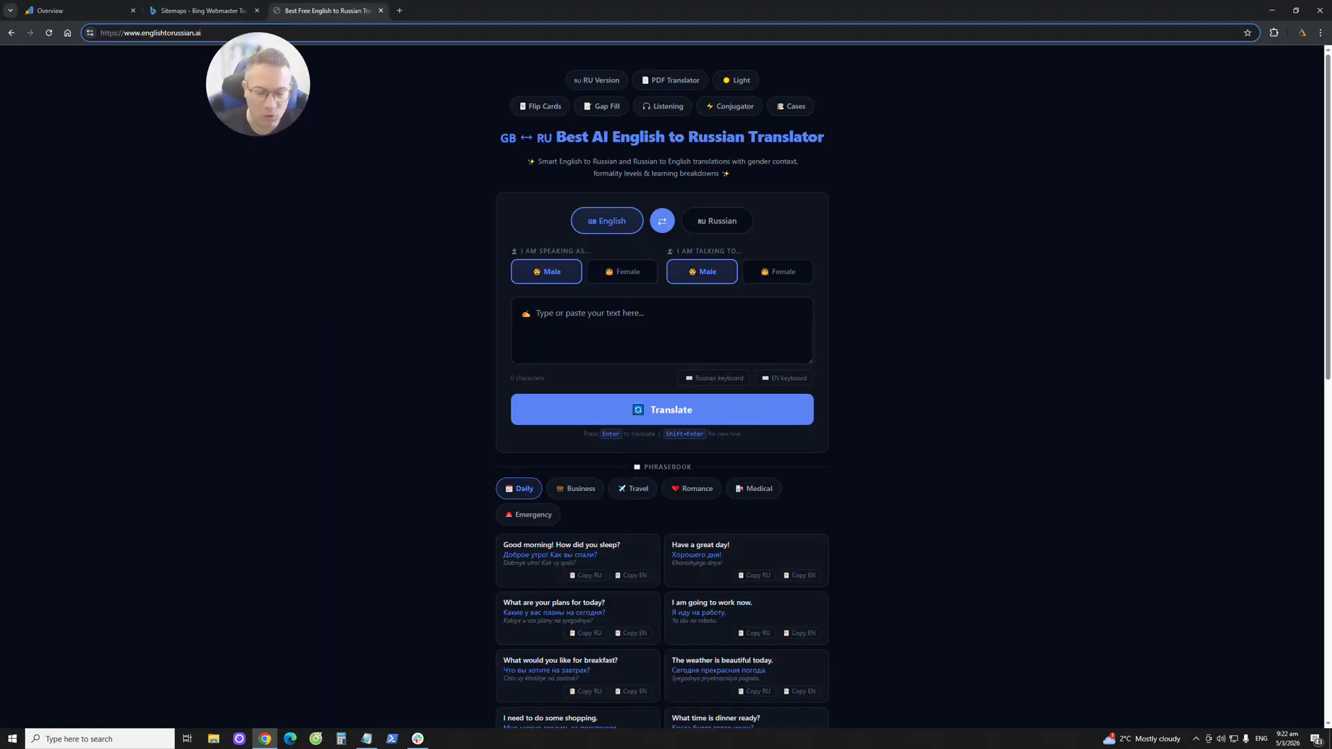
{"action": "type", "text": "/sitemap.xml"}
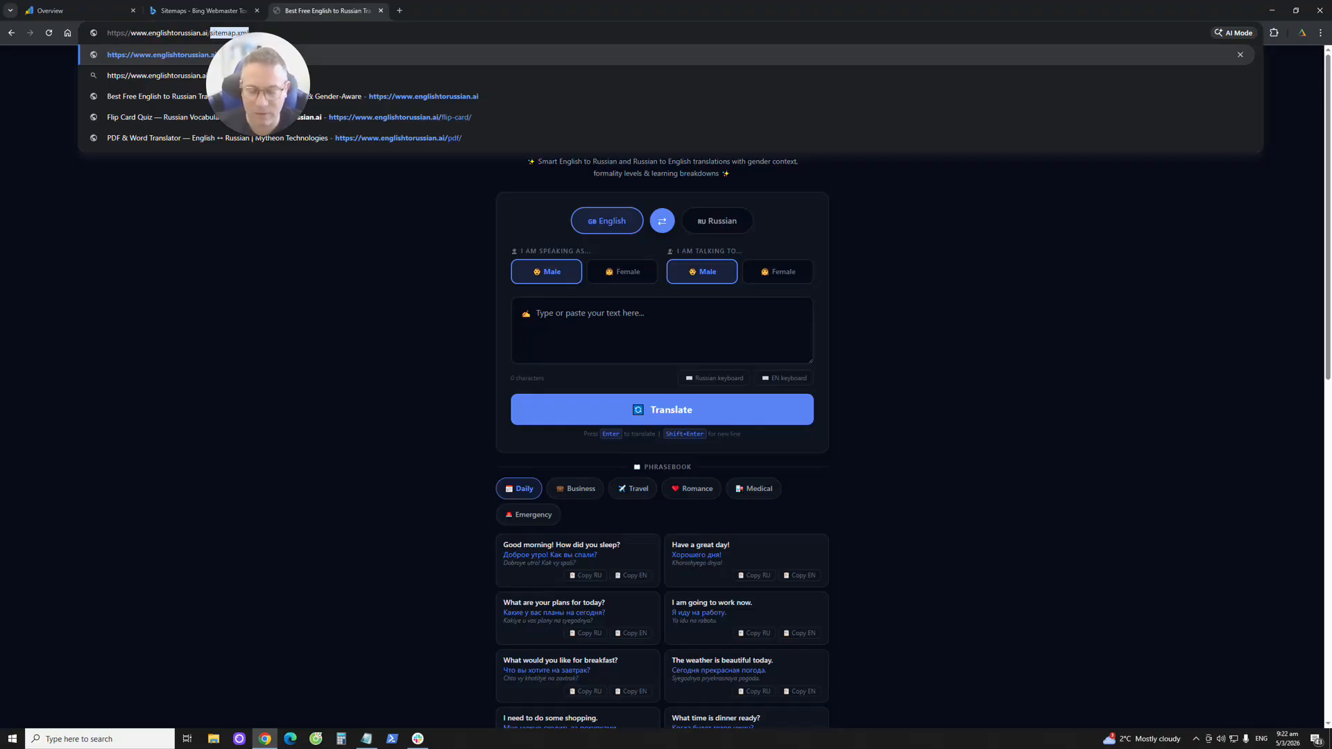
{"action": "key", "text": "Return"}
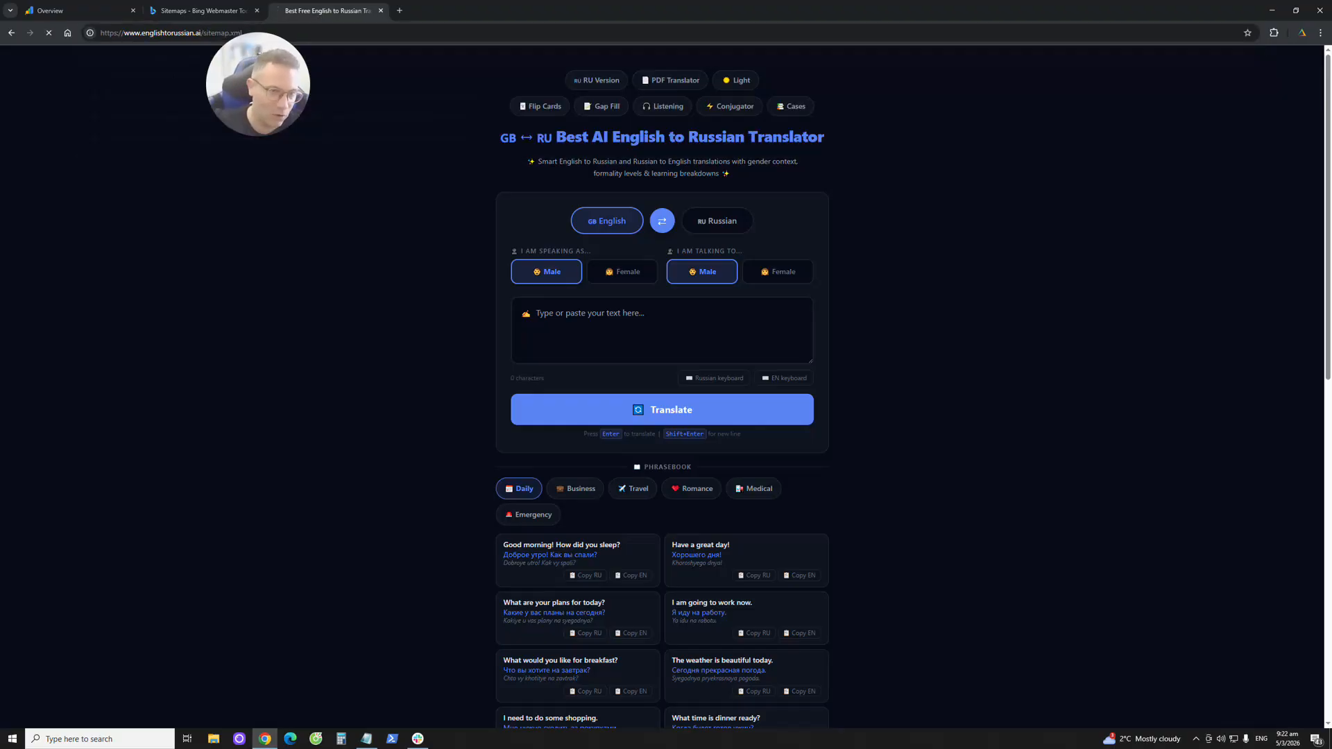
{"action": "left_click_drag", "start_coordinate": [267, 84], "coordinate": [1048, 80]}
{"action": "left_click", "coordinate": [229, 33]}
{"action": "key", "text": "ctrl+c"}
{"action": "right_click", "coordinate": [229, 31]}
{"action": "left_click", "coordinate": [282, 116]}
{"action": "key", "text": "ctrl+shift+Tab"}
{"action": "left_click", "coordinate": [654, 375]}
{"action": "key", "text": "ctrl+v"}
{"action": "left_click", "coordinate": [783, 445]}
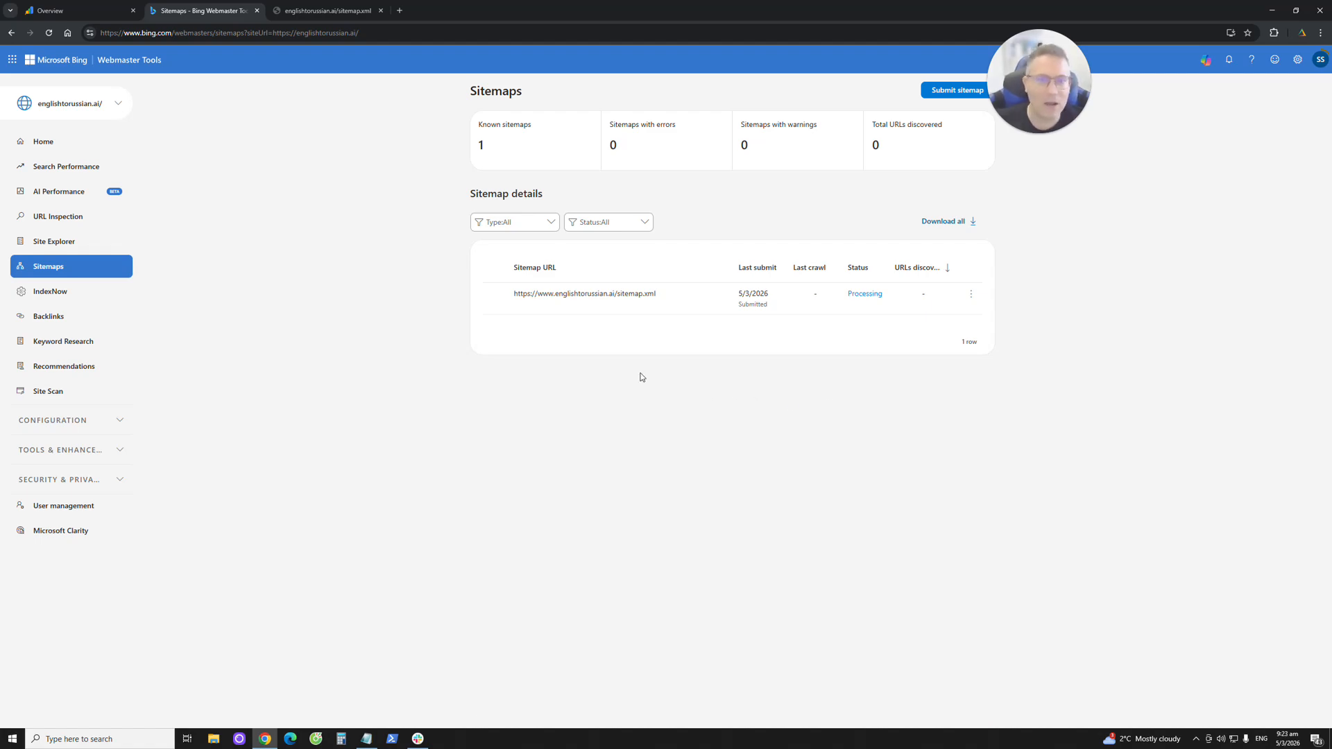
{"action": "left_click", "coordinate": [101, 216]}
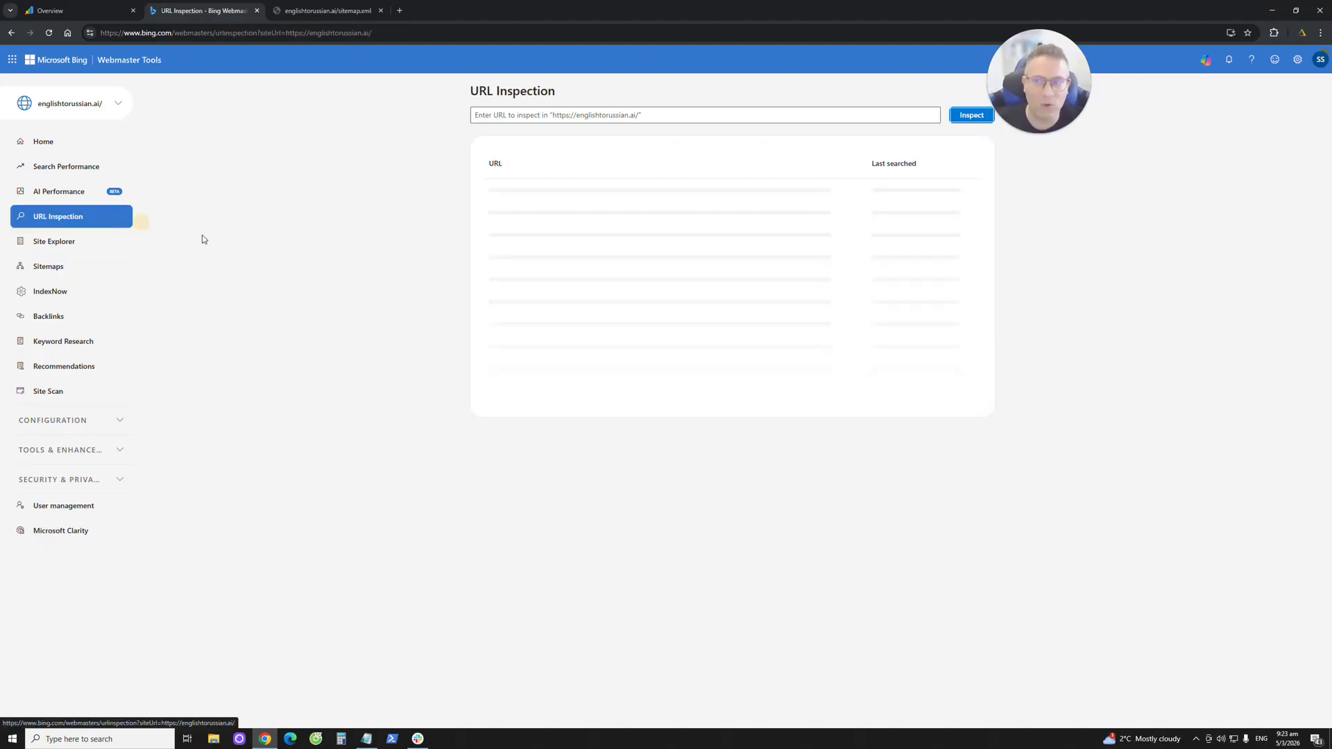
{"action": "left_click", "coordinate": [355, 10]}
{"action": "left_click_drag", "start_coordinate": [246, 32], "coordinate": [200, 33]}
{"action": "key", "text": "BackSpace"}
{"action": "key", "text": "Return"}
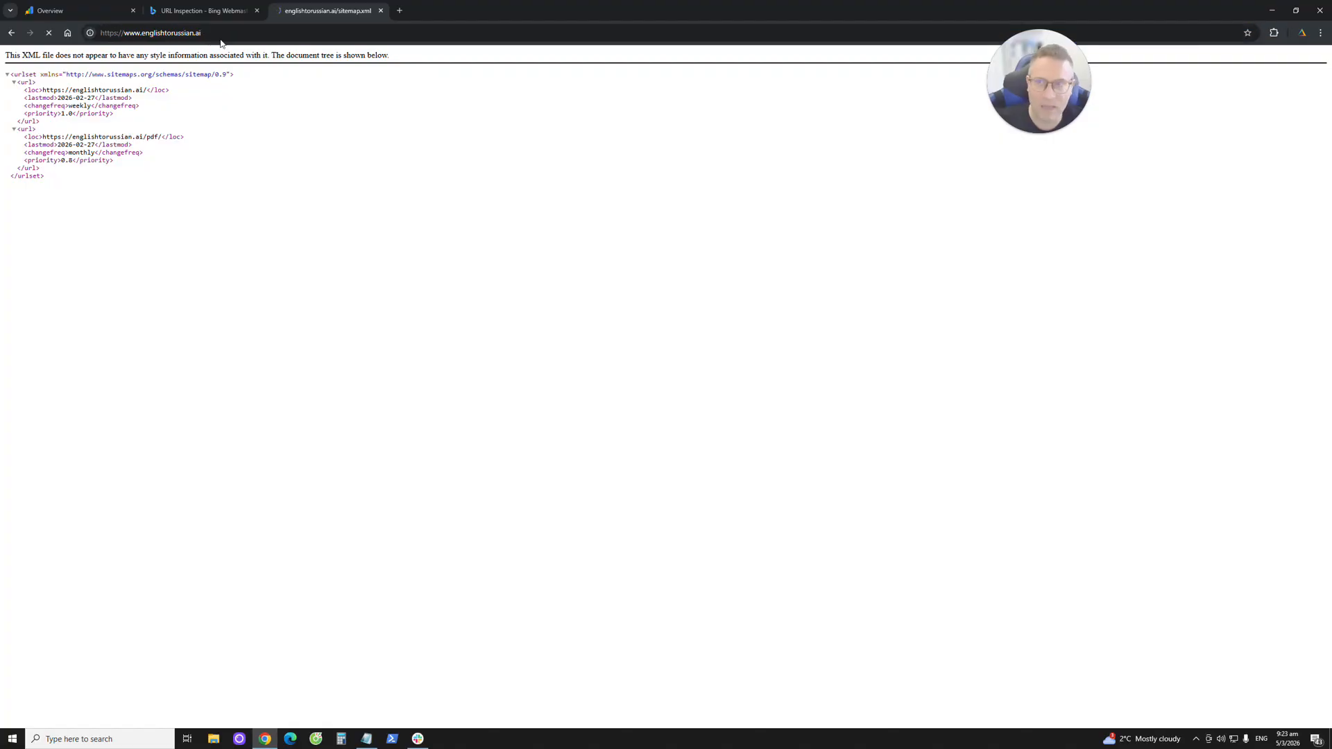
{"action": "right_click", "coordinate": [244, 34]}
{"action": "left_click", "coordinate": [293, 135]}
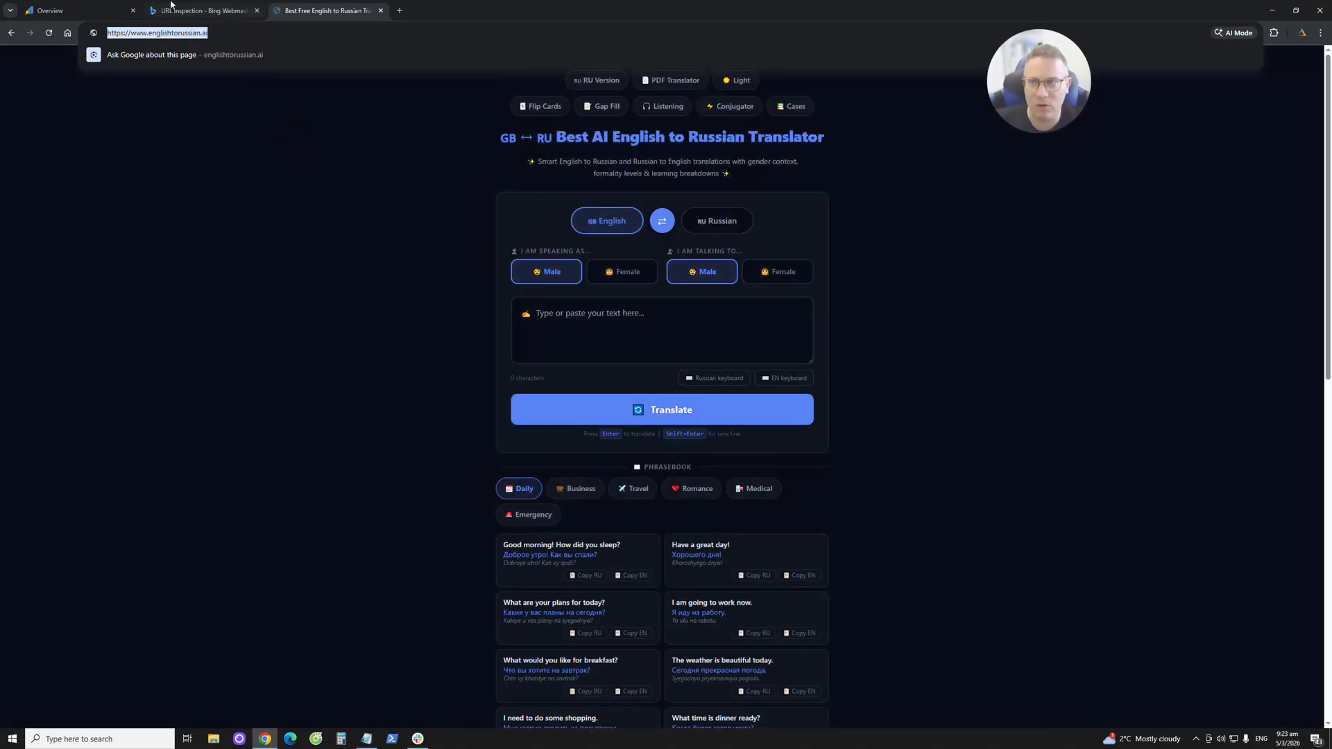
{"action": "left_click", "coordinate": [172, 6]}
{"action": "left_click", "coordinate": [659, 114]}
{"action": "key", "text": "ctrl+v"}
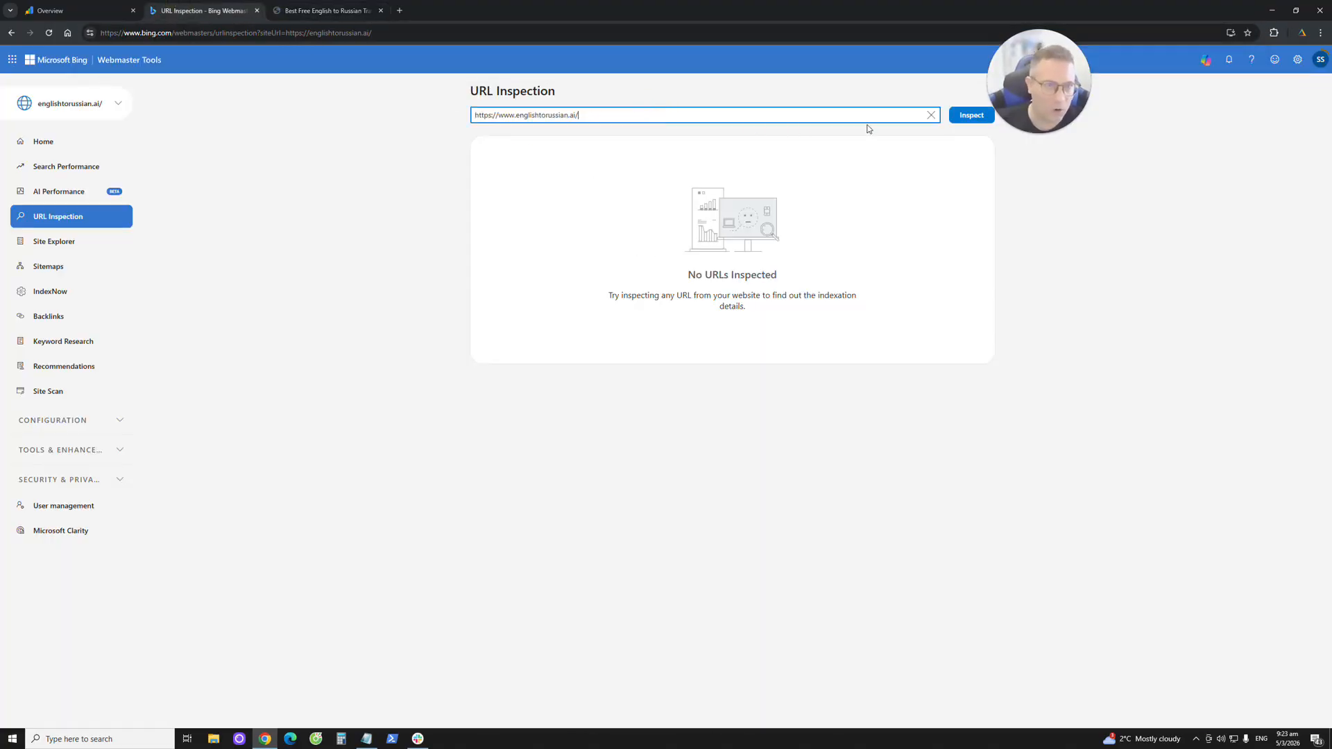
{"action": "left_click", "coordinate": [966, 122]}
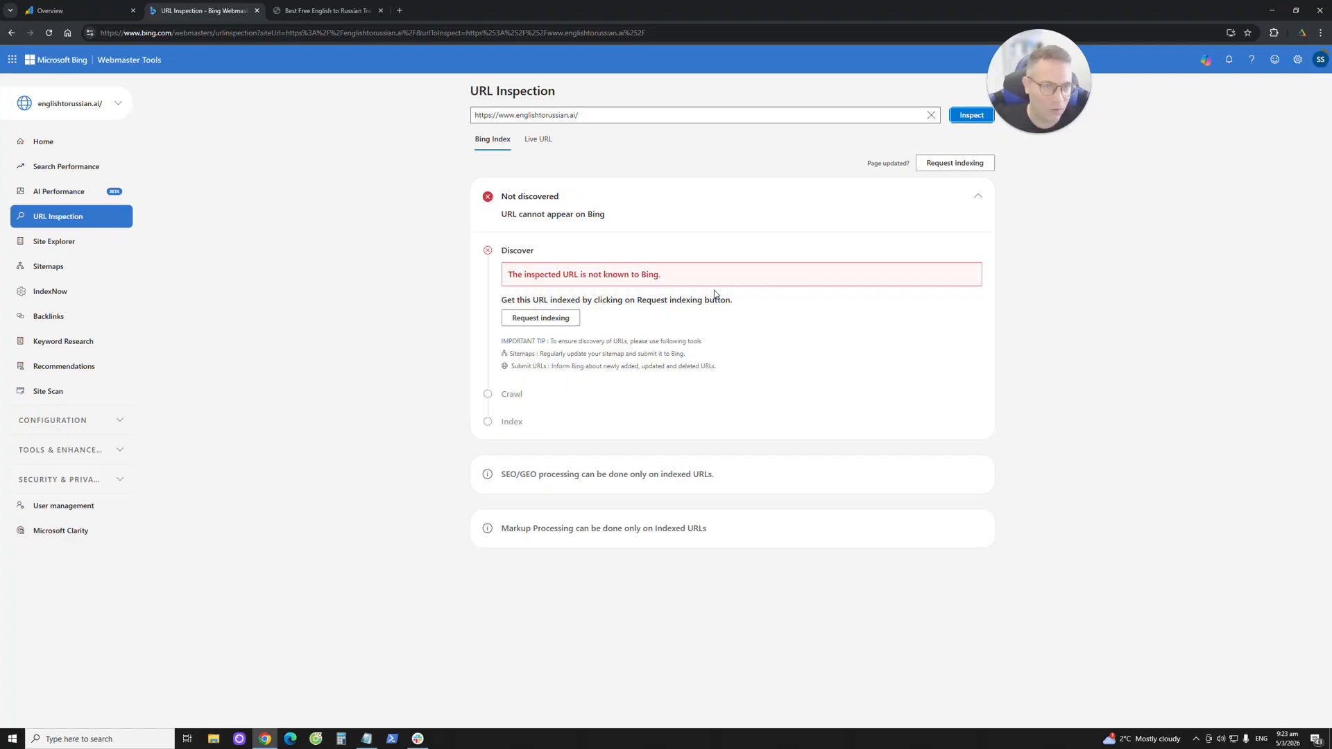
{"action": "left_click", "coordinate": [951, 165]}
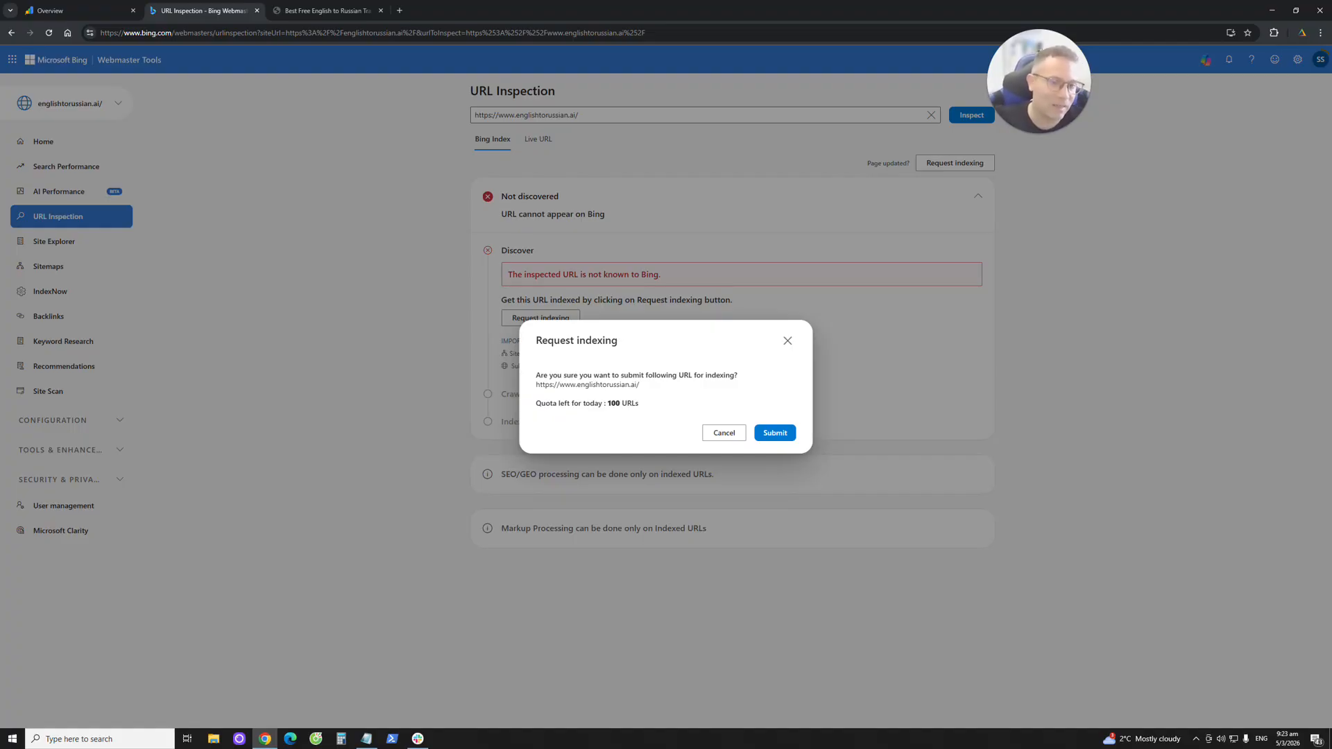
{"action": "left_click", "coordinate": [772, 434]}
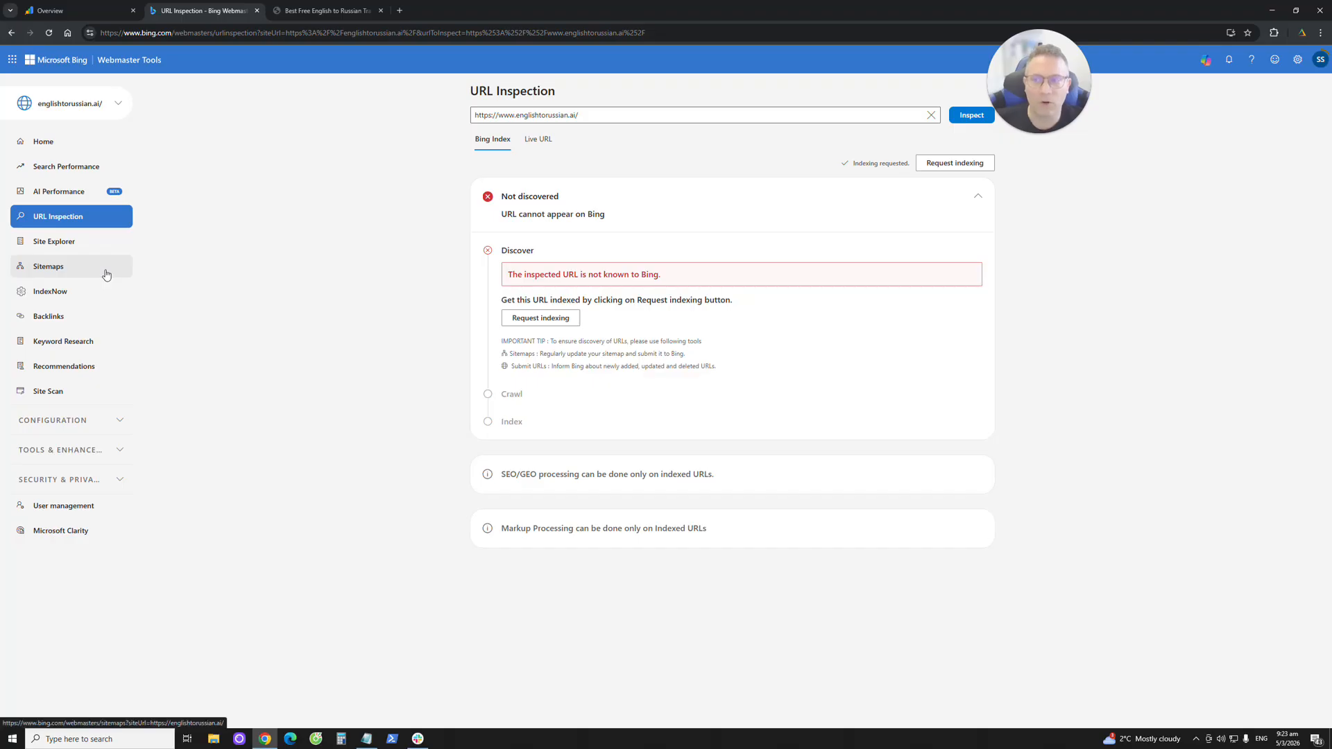
Review the site's Home overview and its AI Performance report
{"action": "left_click", "coordinate": [96, 142]}
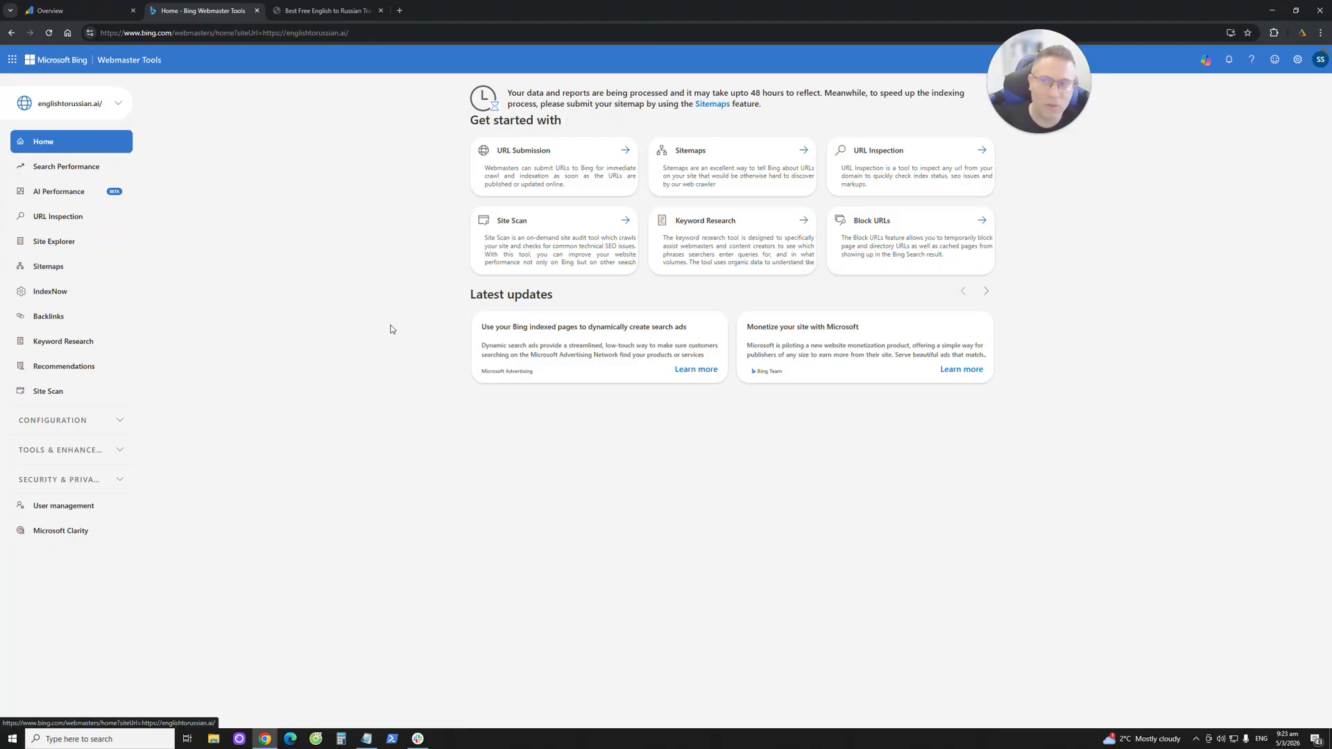
{"action": "left_click", "coordinate": [61, 191]}
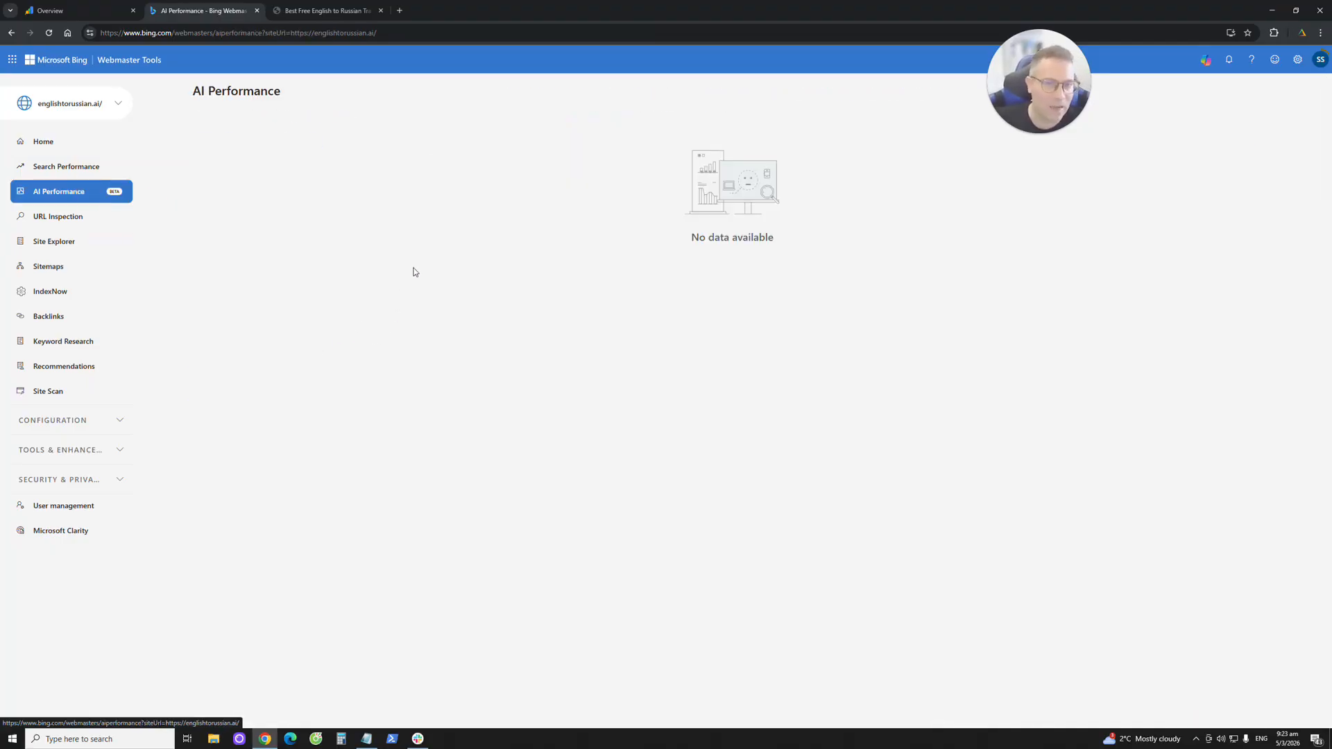
{"action": "left_click", "coordinate": [90, 141]}
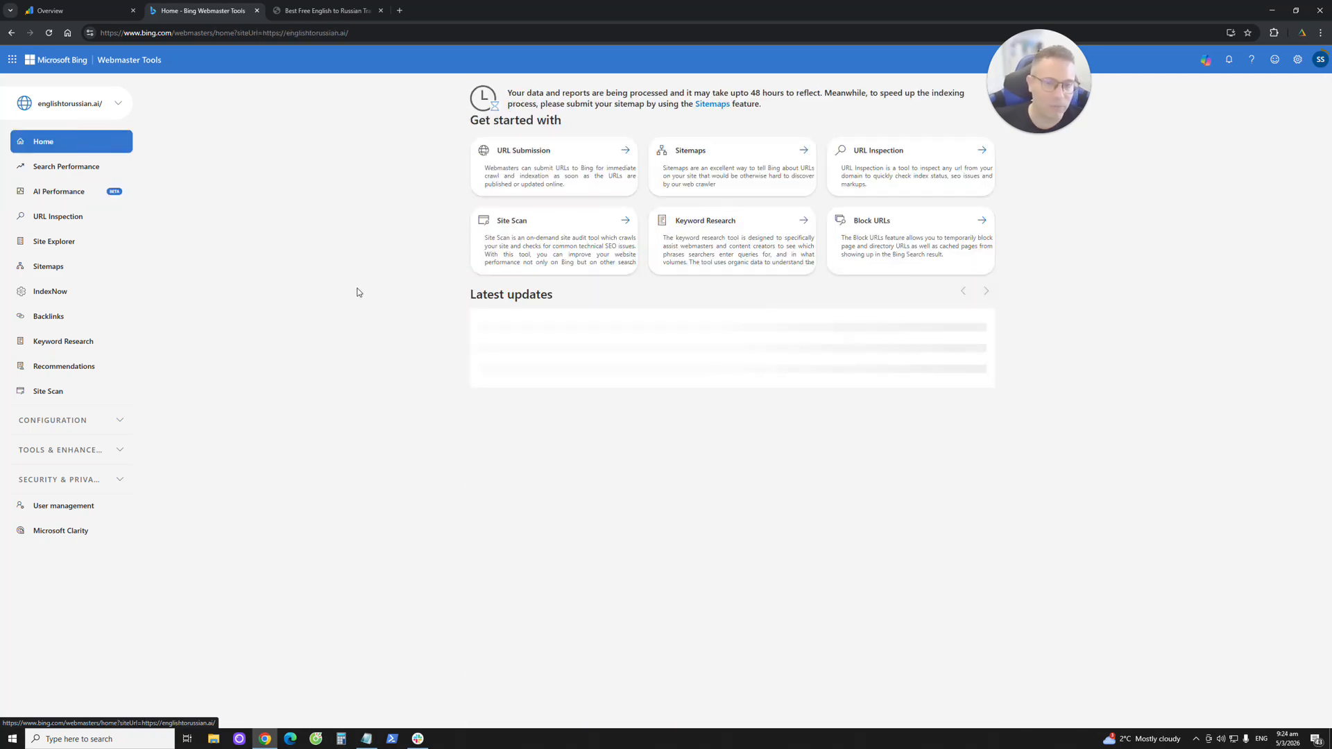